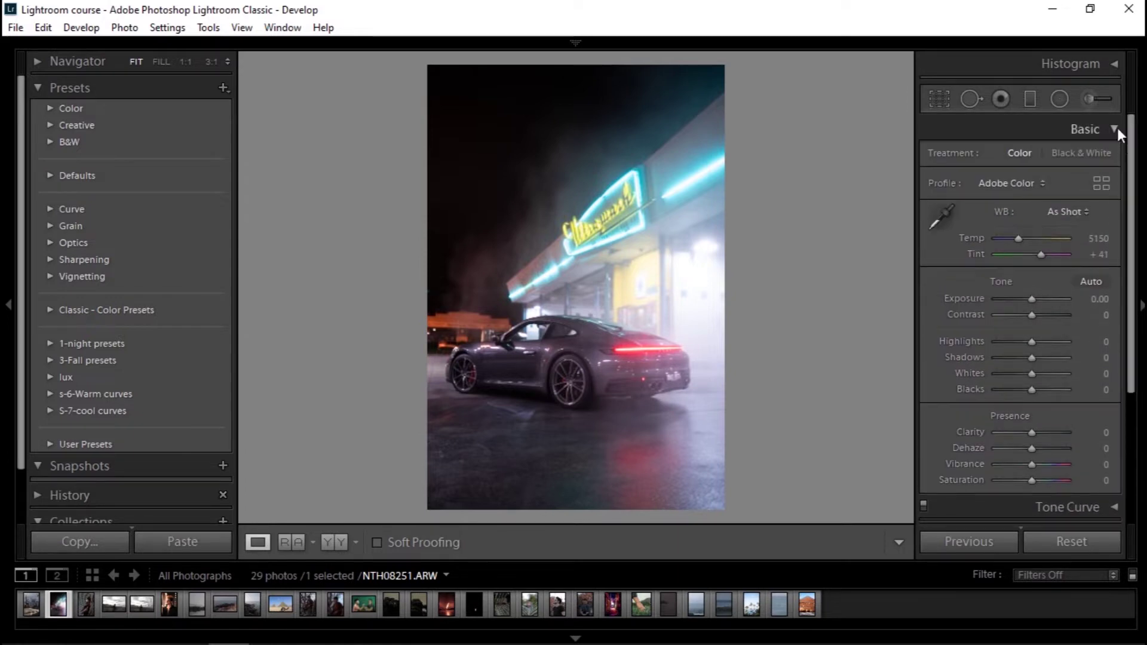
# Try raising the car photo's Exposure to +2.26 and reset it to 0
pyautogui.click(1115, 128)
pyautogui.click(1115, 128)
pyautogui.moveTo(1132, 302); pyautogui.dragTo(1134, 394)
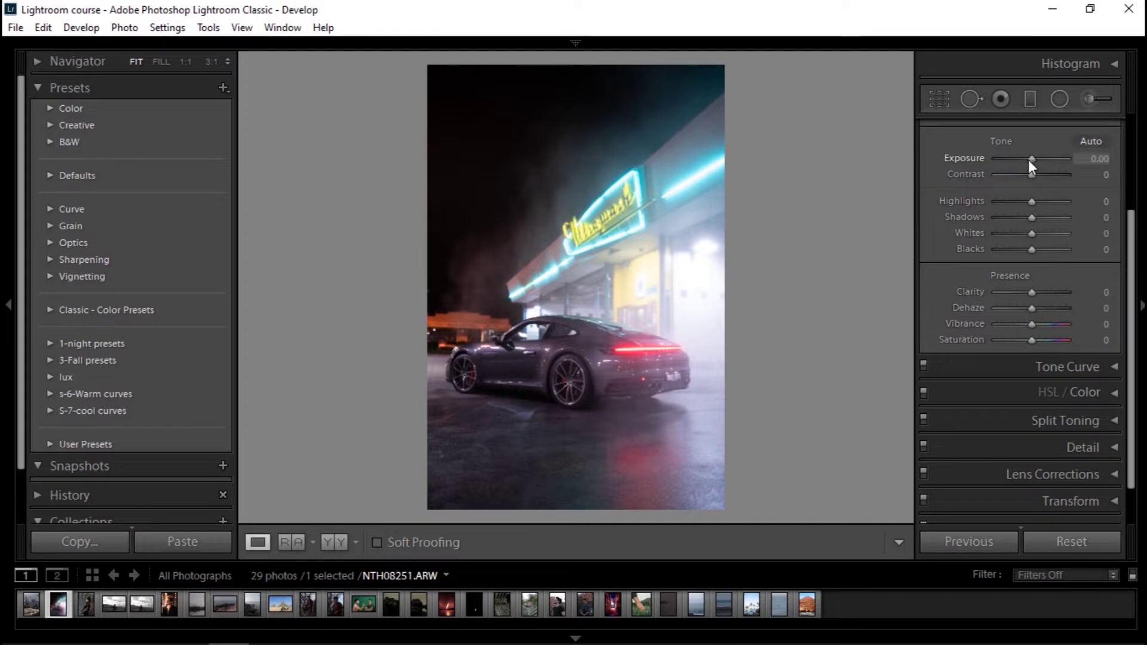
pyautogui.moveTo(1028, 160)
pyautogui.mouseDown()
pyautogui.moveTo(1009, 165)
pyautogui.moveTo(1057, 161)
pyautogui.moveTo(1047, 162)
pyautogui.mouseUp()
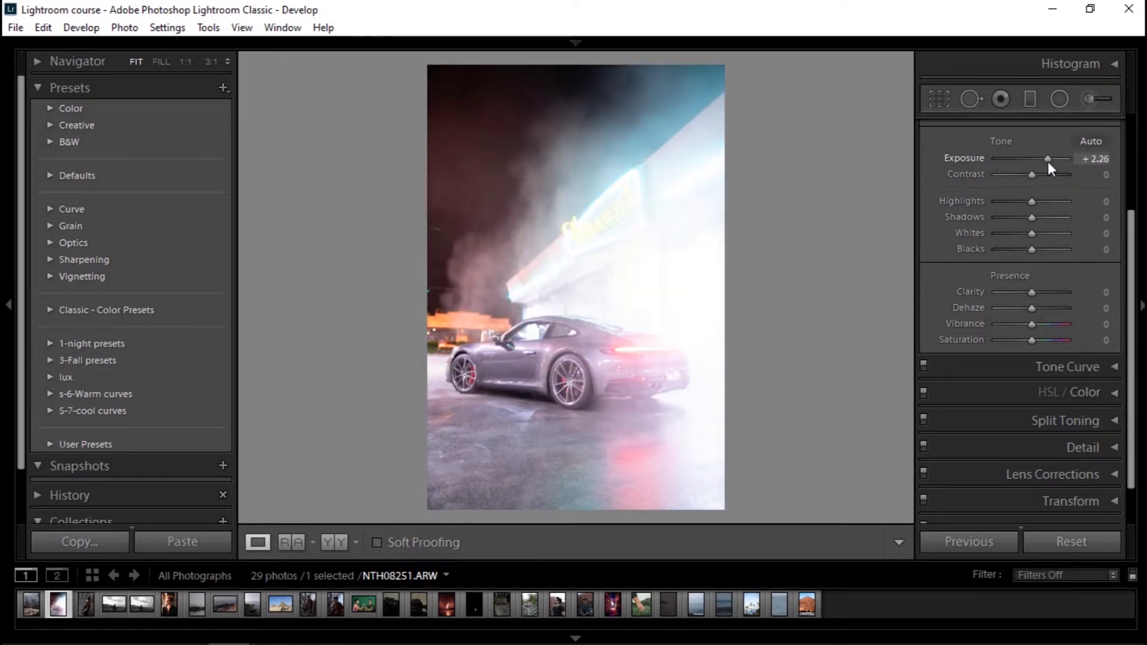
pyautogui.doubleClick(1004, 163)
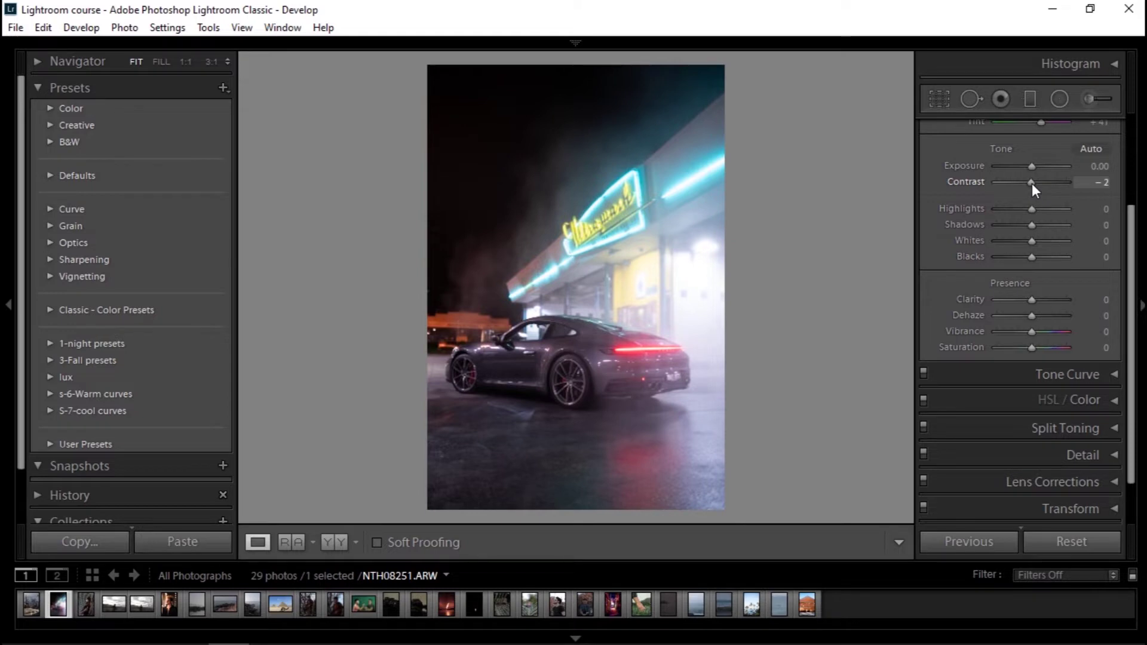
# Try the car photo's Contrast at +93, +100 and -100, and reset it to 0
pyautogui.moveTo(1032, 185); pyautogui.dragTo(1065, 183)
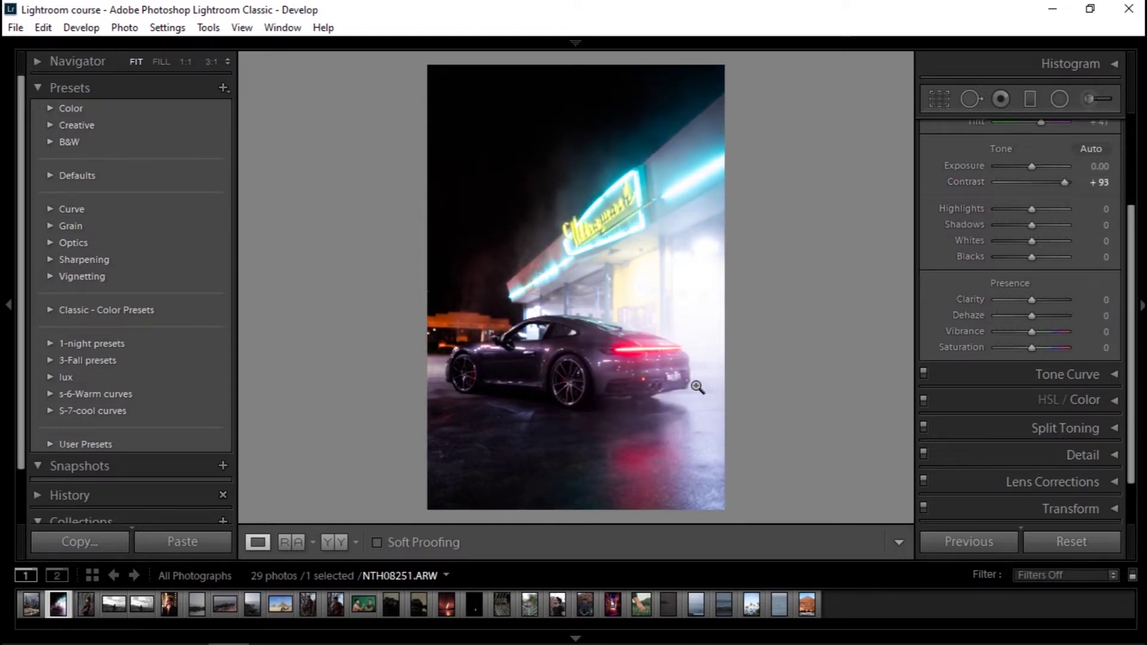
pyautogui.hotkey('ctrl', 'z')
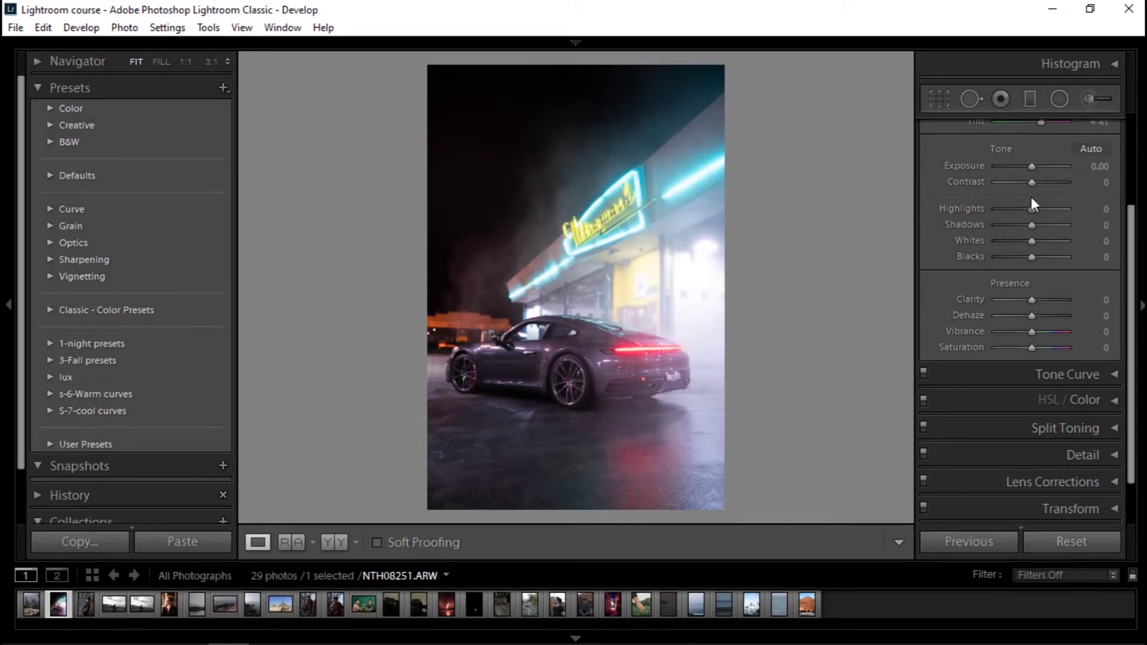
pyautogui.moveTo(1031, 181); pyautogui.dragTo(1074, 195)
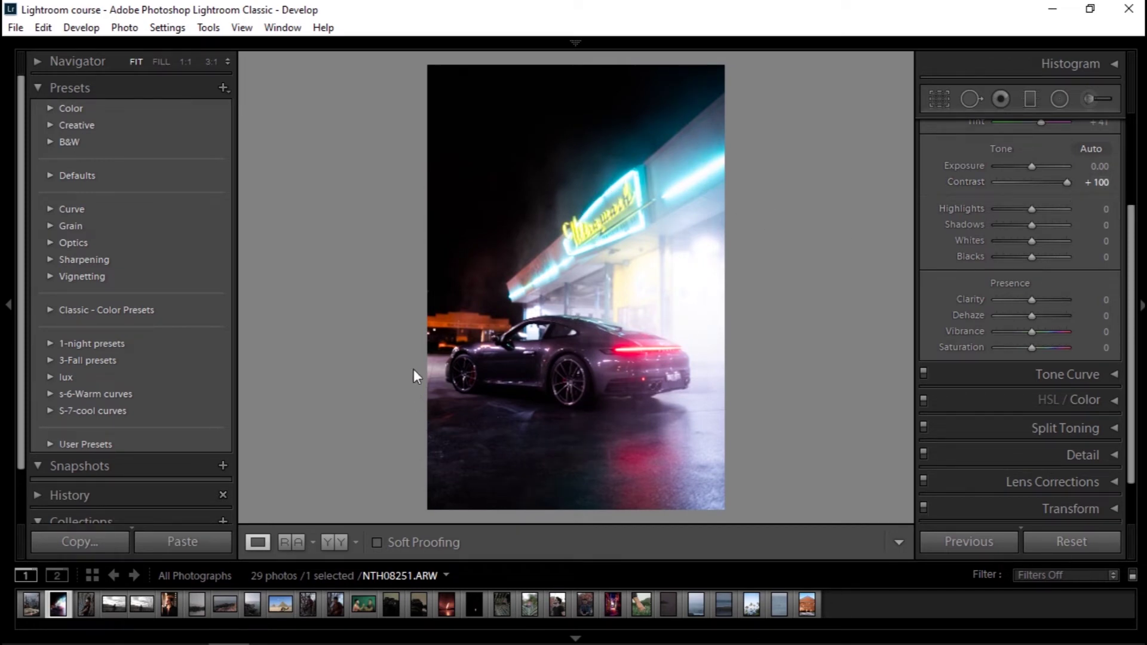
pyautogui.moveTo(1067, 182); pyautogui.dragTo(993, 184)
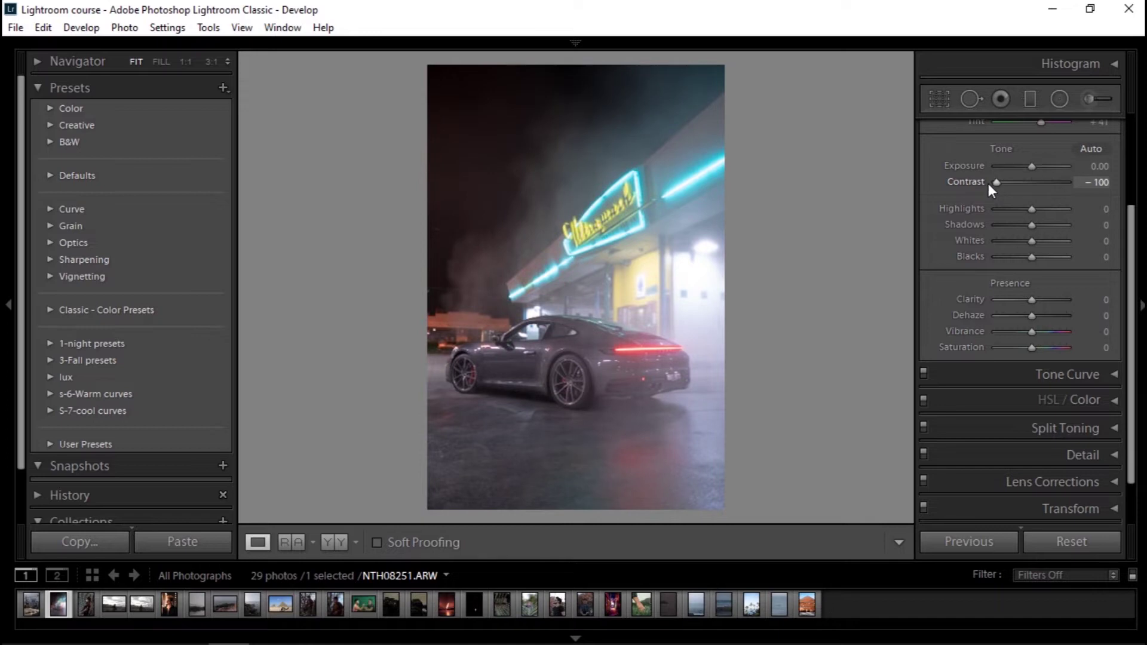
pyautogui.doubleClick(988, 184)
# Try lowering the Highlights to -45 and reset them to 0
pyautogui.scroll(-2, 980, 167)
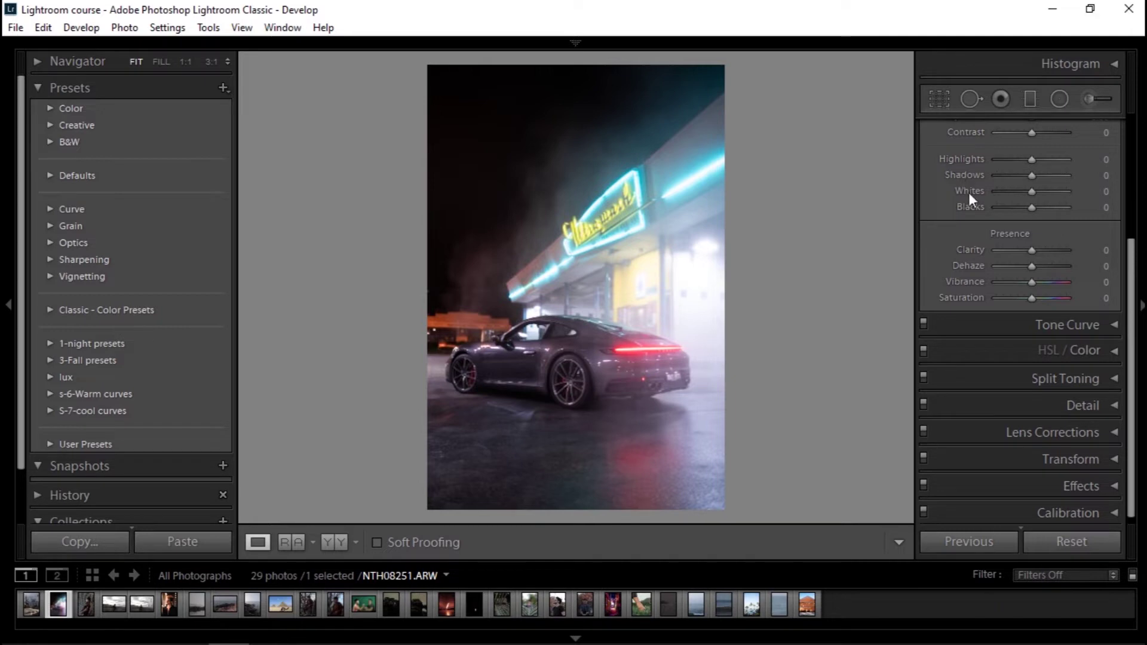
pyautogui.scroll(1, 1034, 160)
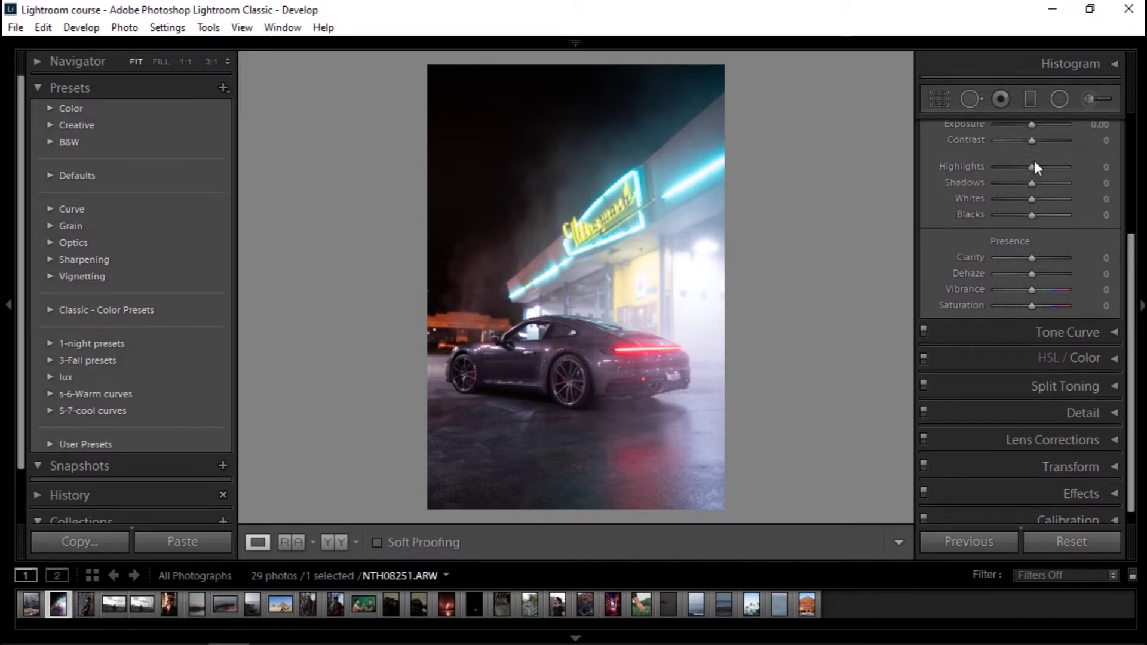
pyautogui.moveTo(1032, 167)
pyautogui.mouseDown()
pyautogui.moveTo(999, 168)
pyautogui.moveTo(1020, 170)
pyautogui.mouseUp()
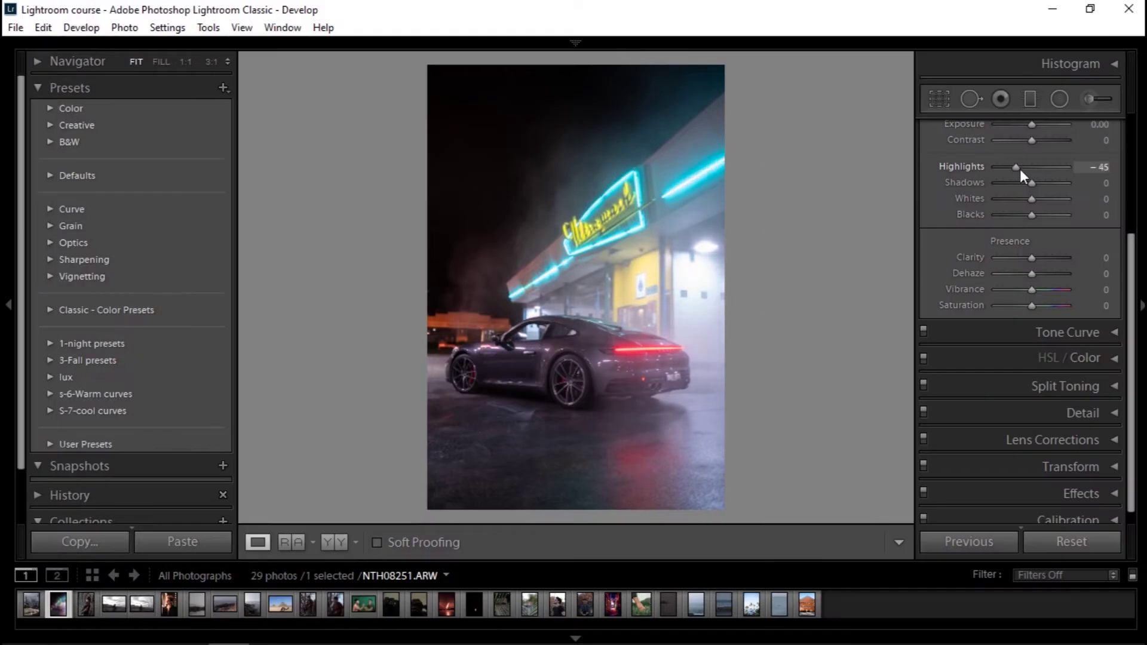
pyautogui.doubleClick(1022, 167)
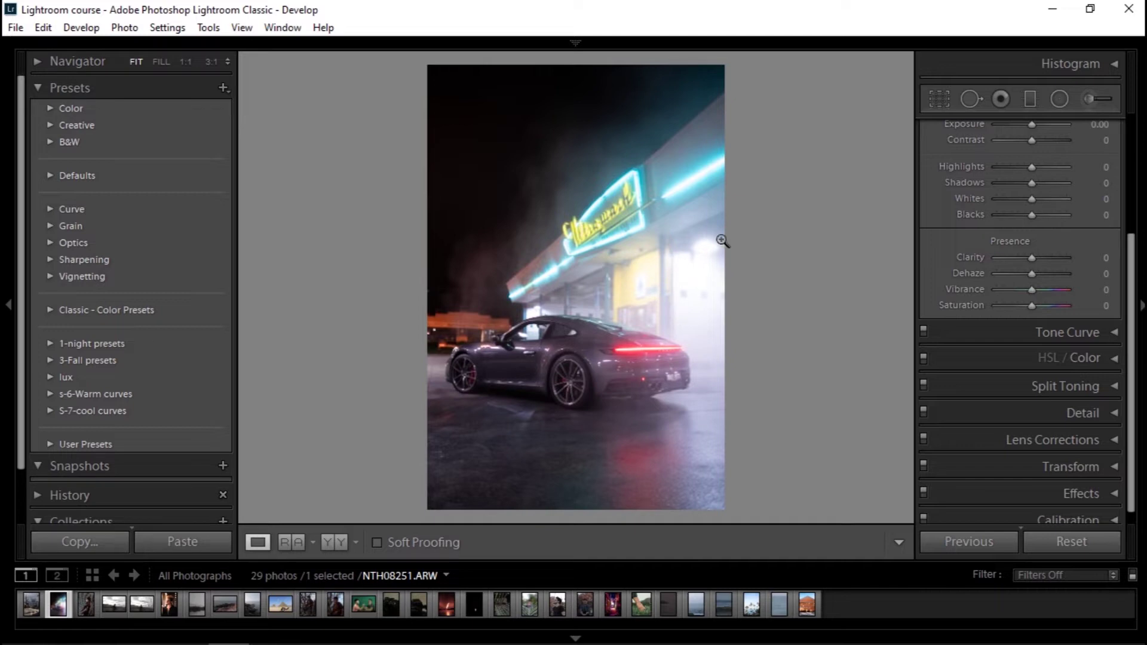
# Test the Highlights at -83 and +17, checking the bright building up close, and settle on -24
pyautogui.click(1029, 170)
pyautogui.moveTo(1029, 168); pyautogui.dragTo(1003, 169)
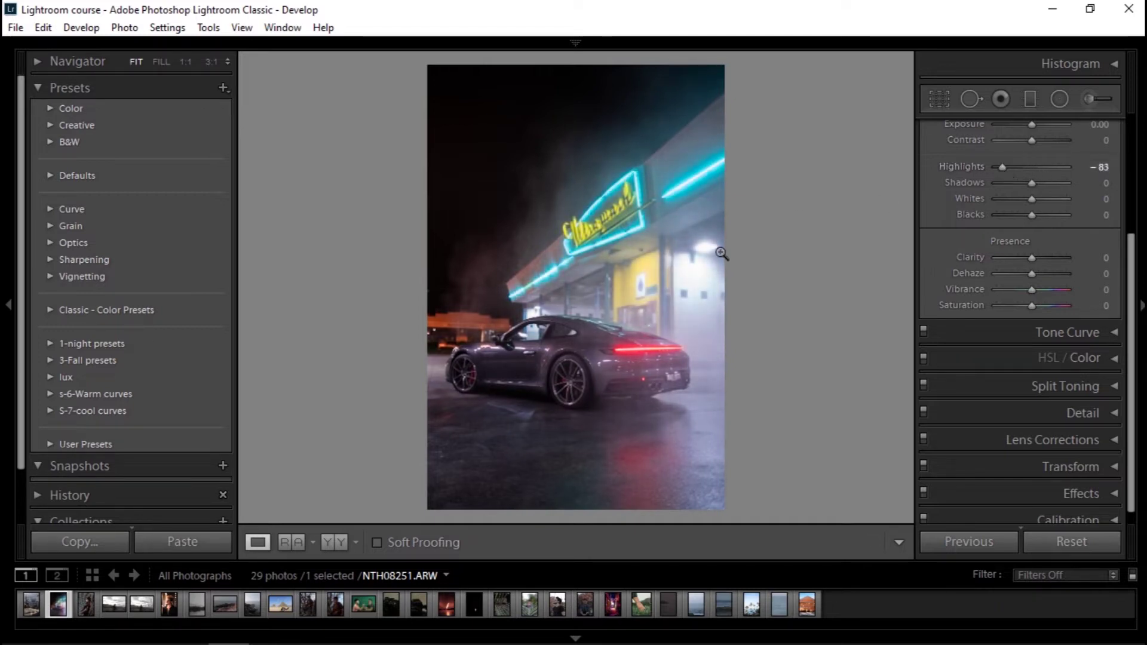
pyautogui.click(706, 310)
pyautogui.click(693, 278)
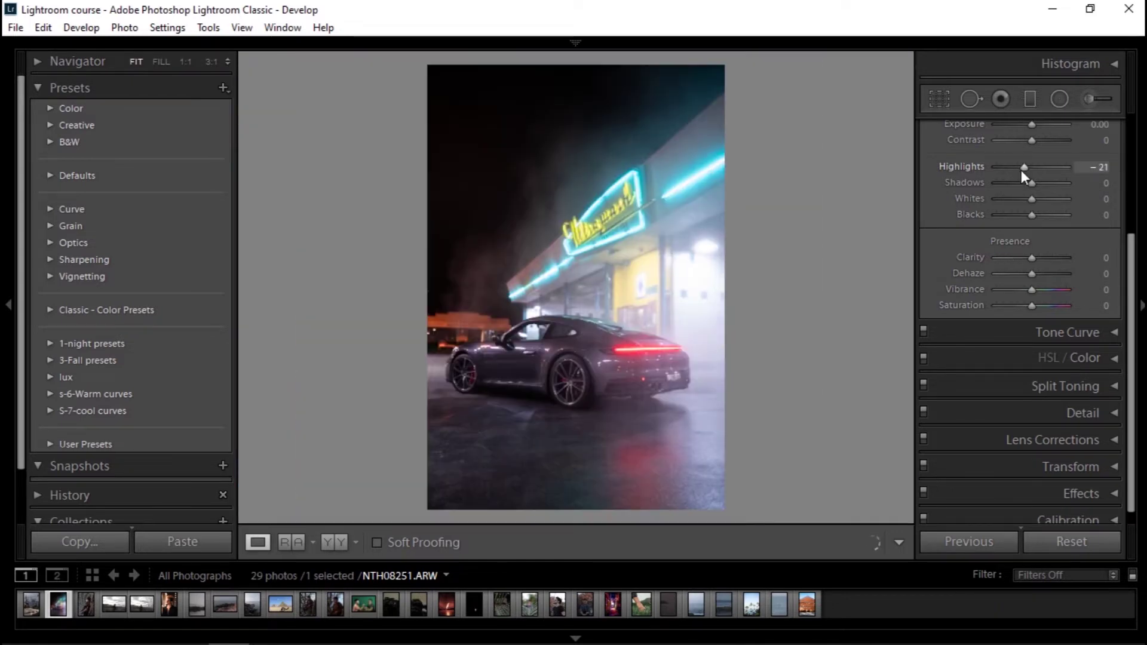
pyautogui.doubleClick(1020, 169)
pyautogui.moveTo(1031, 174)
pyautogui.mouseDown()
pyautogui.moveTo(1053, 170)
pyautogui.moveTo(1038, 171)
pyautogui.mouseUp()
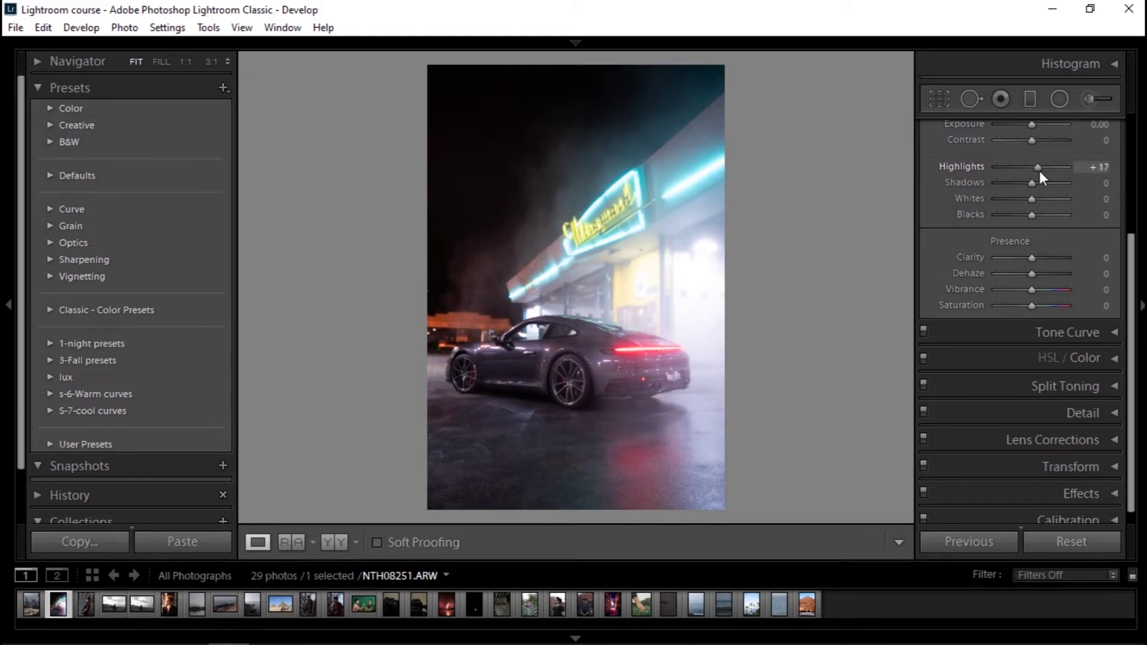
pyautogui.moveTo(1040, 171); pyautogui.dragTo(1012, 182)
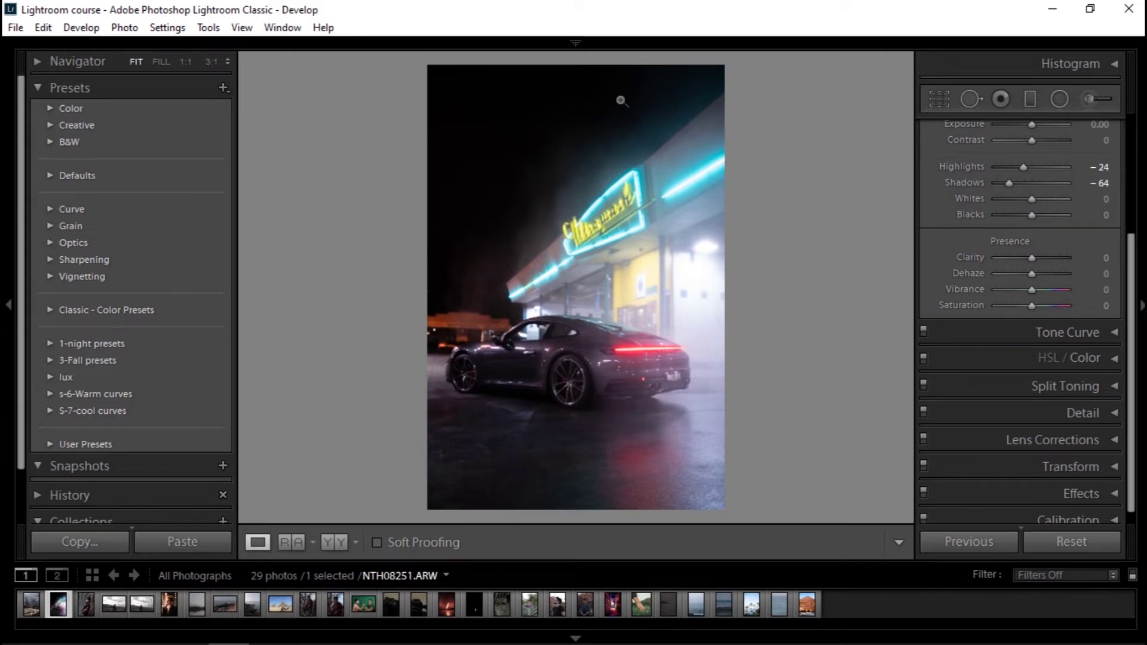
# Try strongly lowering the Shadows and raising them to +43, resetting them to 0 after each trial
pyautogui.moveTo(1028, 189); pyautogui.dragTo(991, 181)
pyautogui.doubleClick(1002, 182)
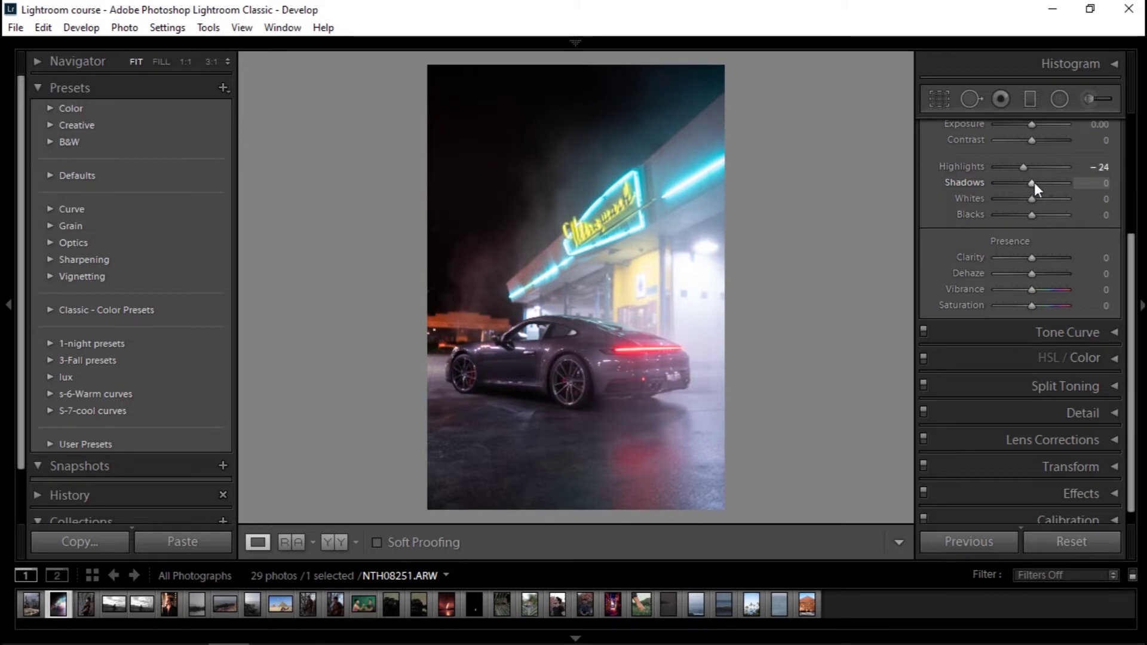
pyautogui.moveTo(1038, 180)
pyautogui.mouseDown()
pyautogui.moveTo(1052, 182)
pyautogui.moveTo(1041, 184)
pyautogui.mouseUp()
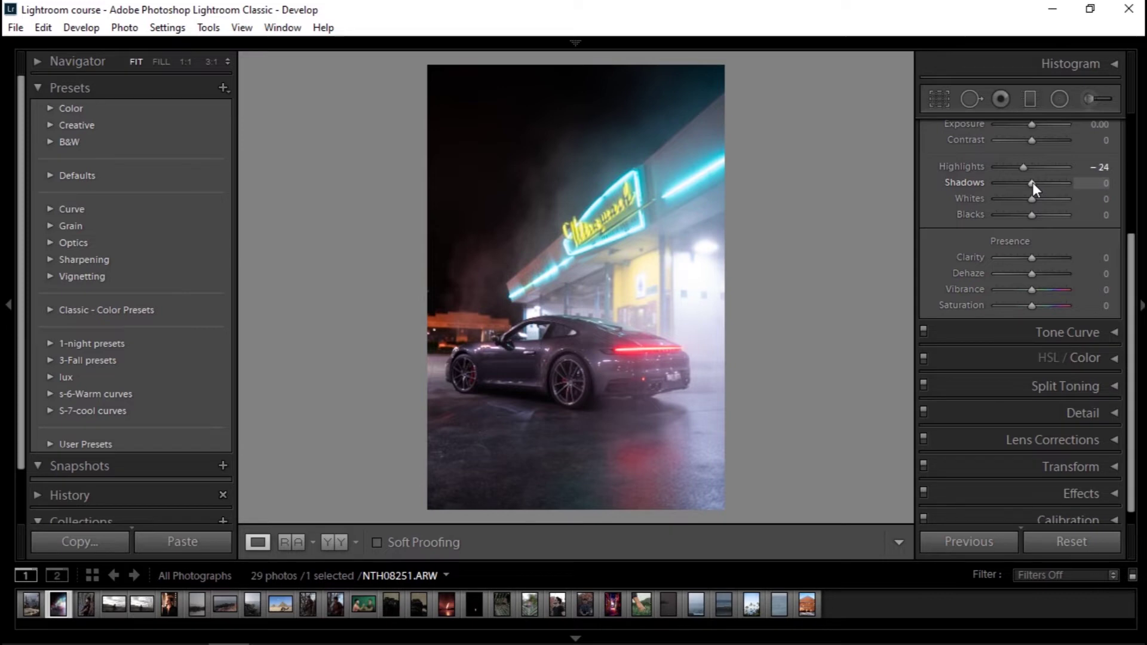
pyautogui.moveTo(1036, 181); pyautogui.dragTo(1049, 185)
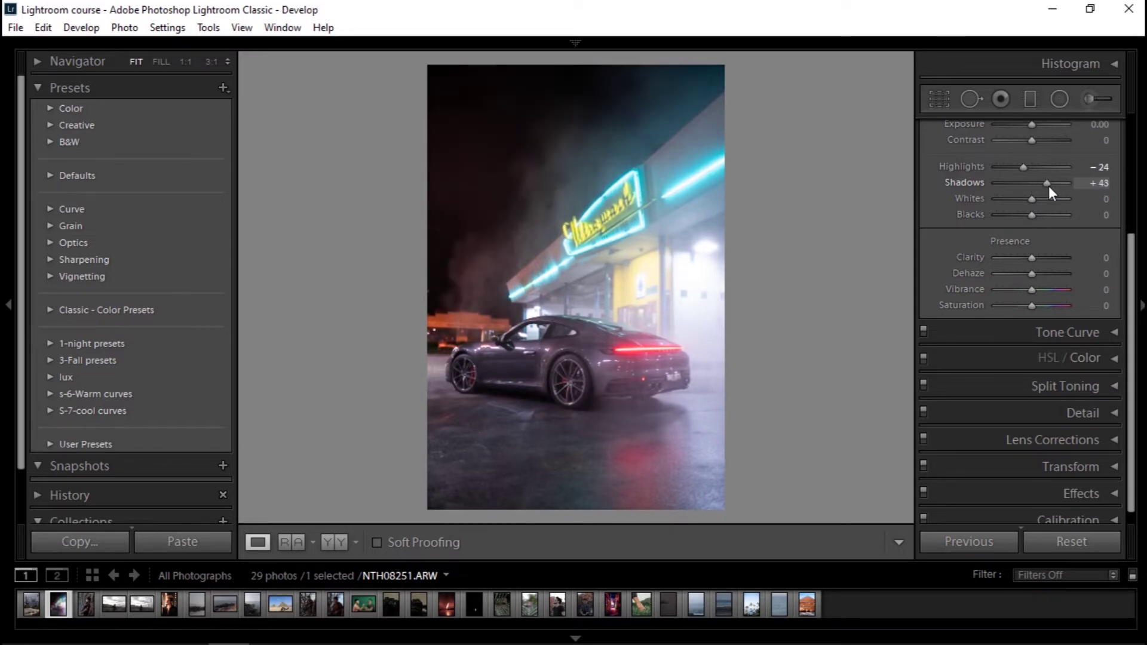
pyautogui.doubleClick(1048, 185)
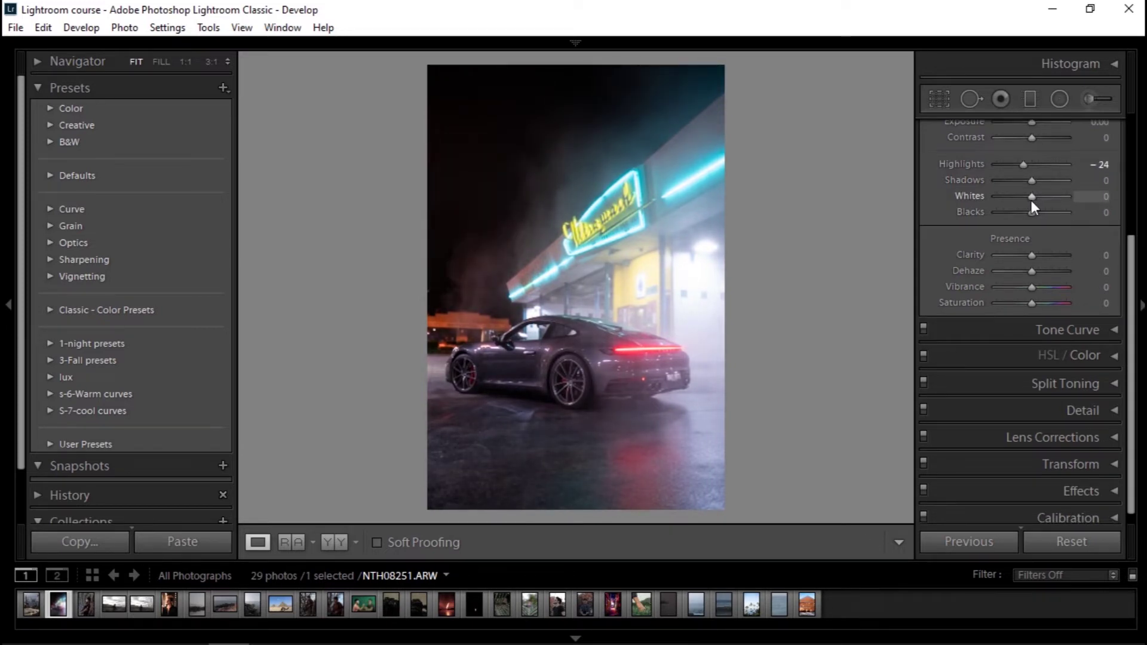
# Try the Whites at +33 and +12, and reset them to 0
pyautogui.moveTo(1028, 199)
pyautogui.mouseDown()
pyautogui.moveTo(1059, 202)
pyautogui.moveTo(1010, 199)
pyautogui.moveTo(1034, 199)
pyautogui.mouseUp()
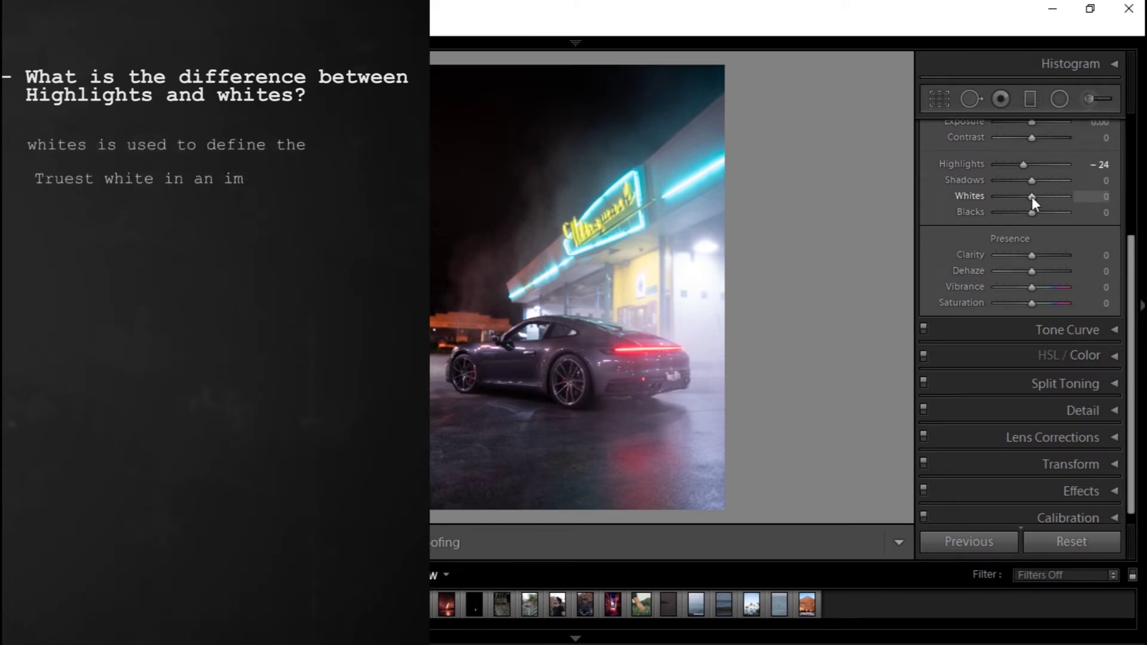
pyautogui.moveTo(1032, 196)
pyautogui.mouseDown()
pyautogui.moveTo(1005, 202)
pyautogui.moveTo(1049, 201)
pyautogui.mouseUp()
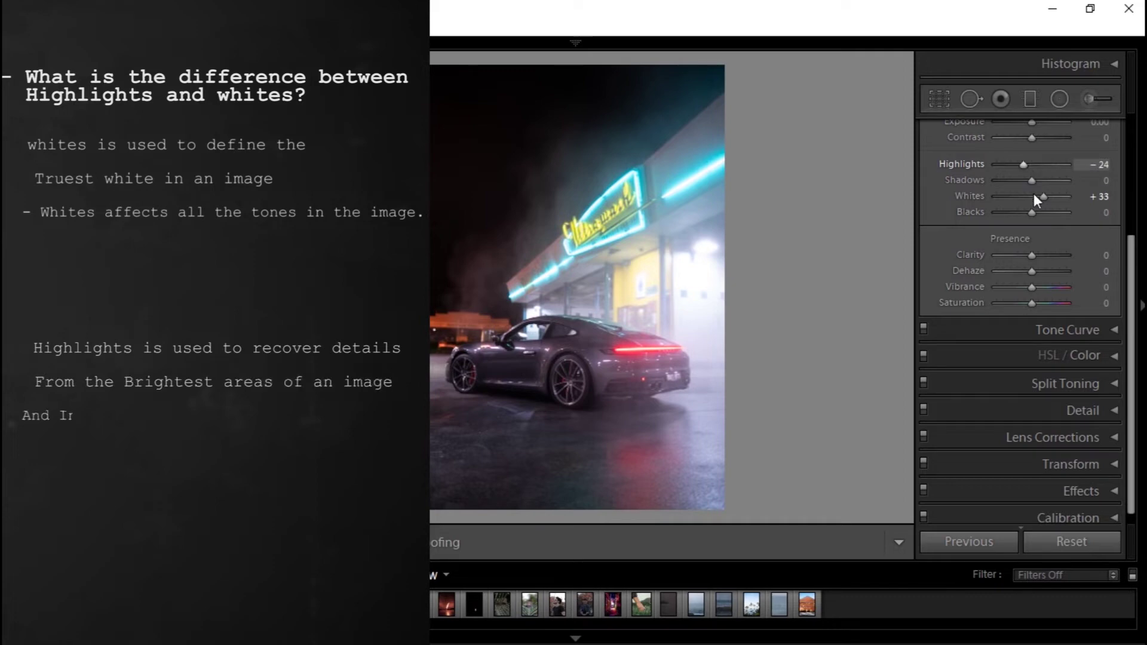
pyautogui.moveTo(1042, 196)
pyautogui.mouseDown()
pyautogui.moveTo(999, 199)
pyautogui.moveTo(1035, 199)
pyautogui.mouseUp()
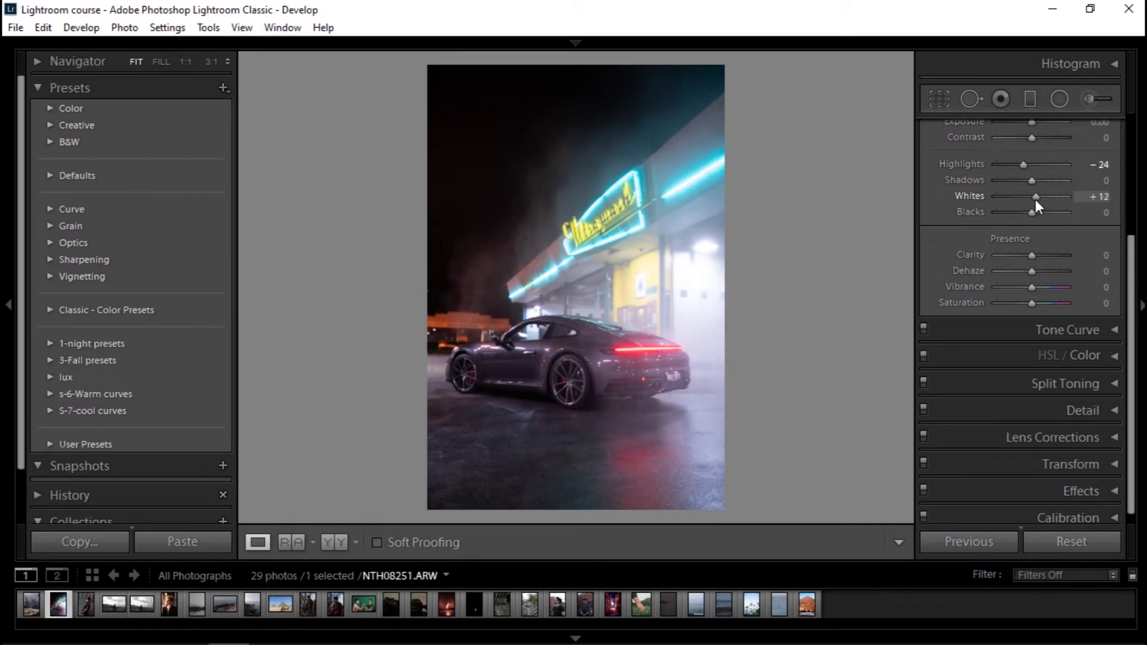
pyautogui.doubleClick(1038, 196)
pyautogui.moveTo(1033, 195)
pyautogui.mouseDown()
pyautogui.moveTo(1055, 196)
pyautogui.moveTo(1016, 196)
pyautogui.moveTo(1034, 196)
pyautogui.mouseUp()
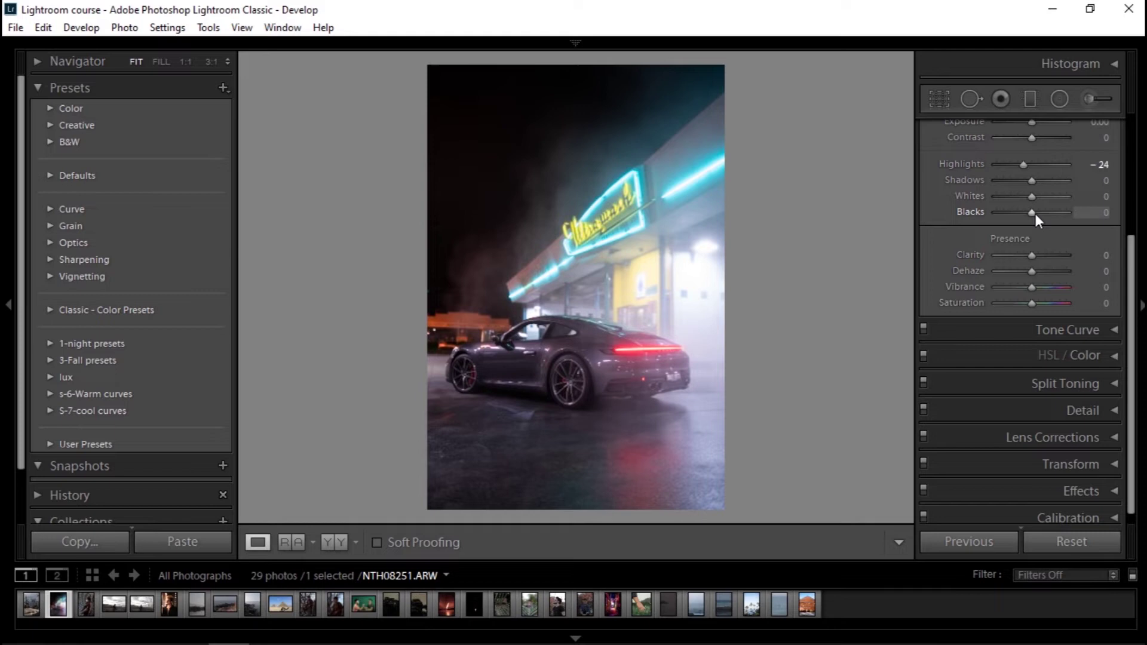
# Try the Blacks at -45, +31 and +40, resetting them to 0 after each trial
pyautogui.moveTo(1035, 214)
pyautogui.mouseDown()
pyautogui.moveTo(1014, 217)
pyautogui.moveTo(1027, 217)
pyautogui.mouseUp()
pyautogui.doubleClick(1027, 216)
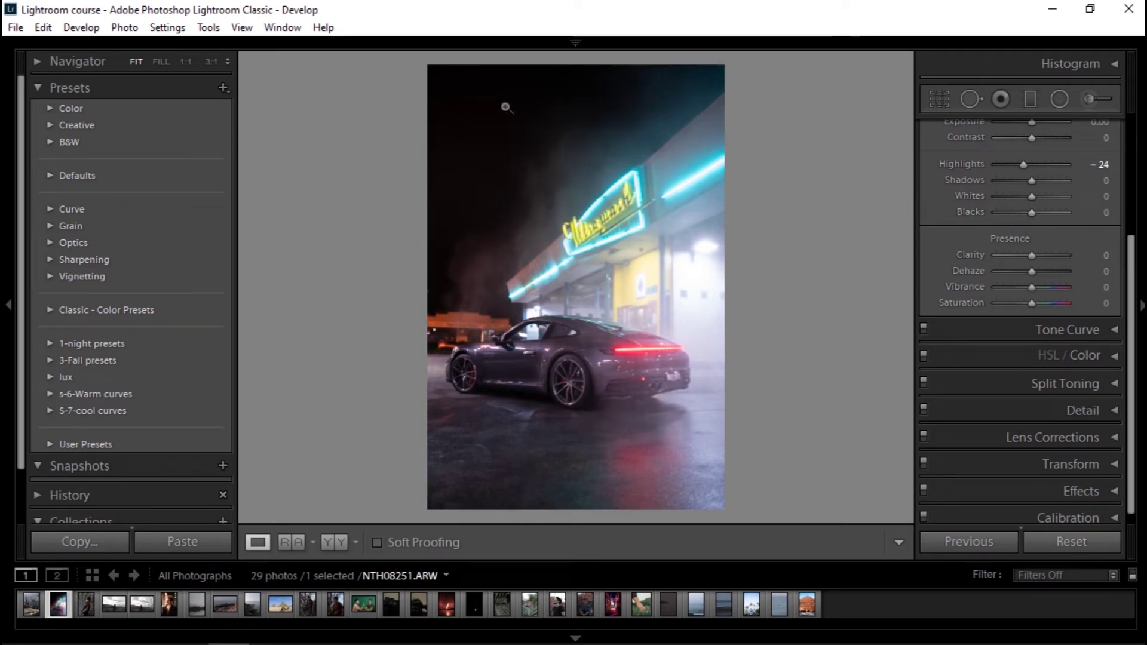
pyautogui.moveTo(1031, 213); pyautogui.dragTo(1016, 215)
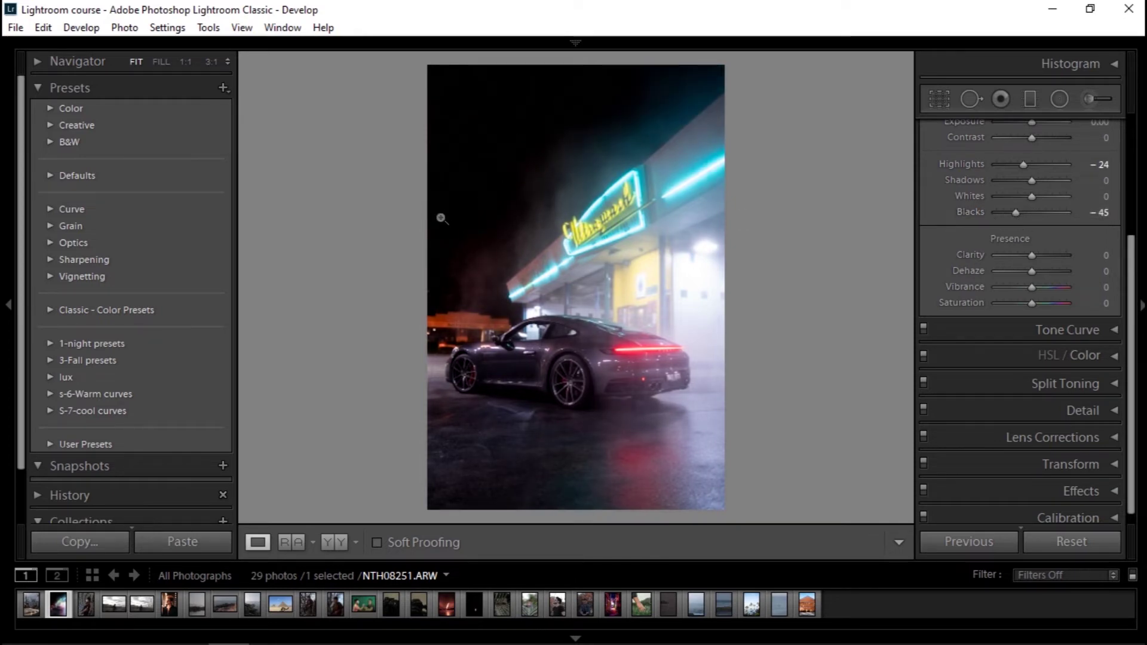
pyautogui.doubleClick(1035, 212)
pyautogui.moveTo(1035, 213); pyautogui.dragTo(1045, 213)
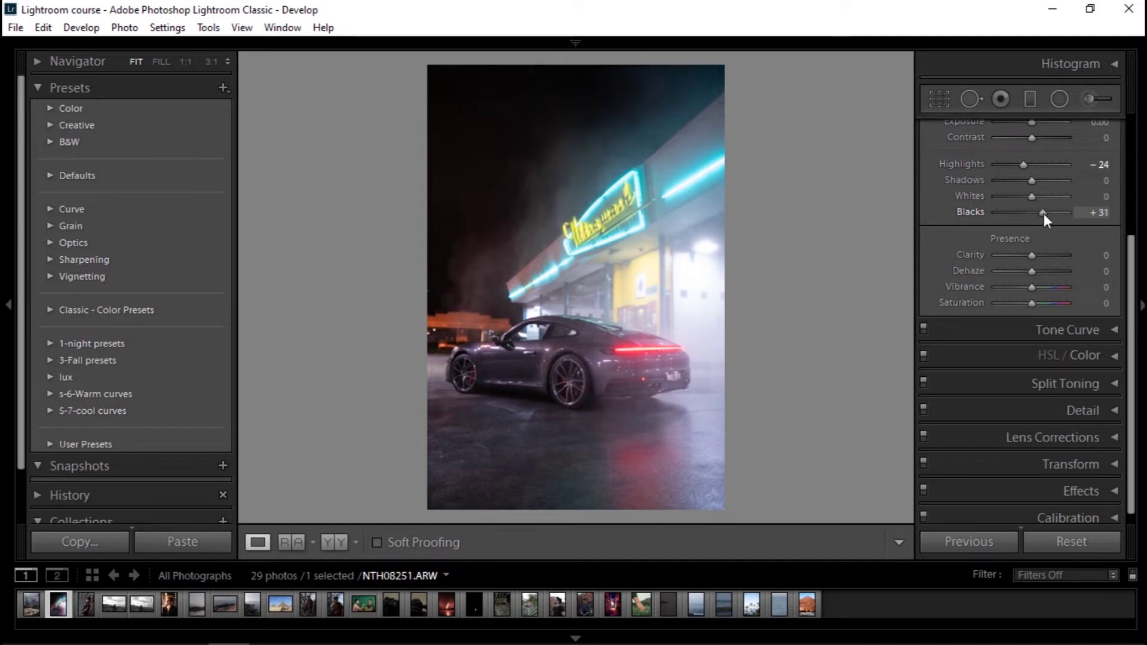
pyautogui.doubleClick(1045, 212)
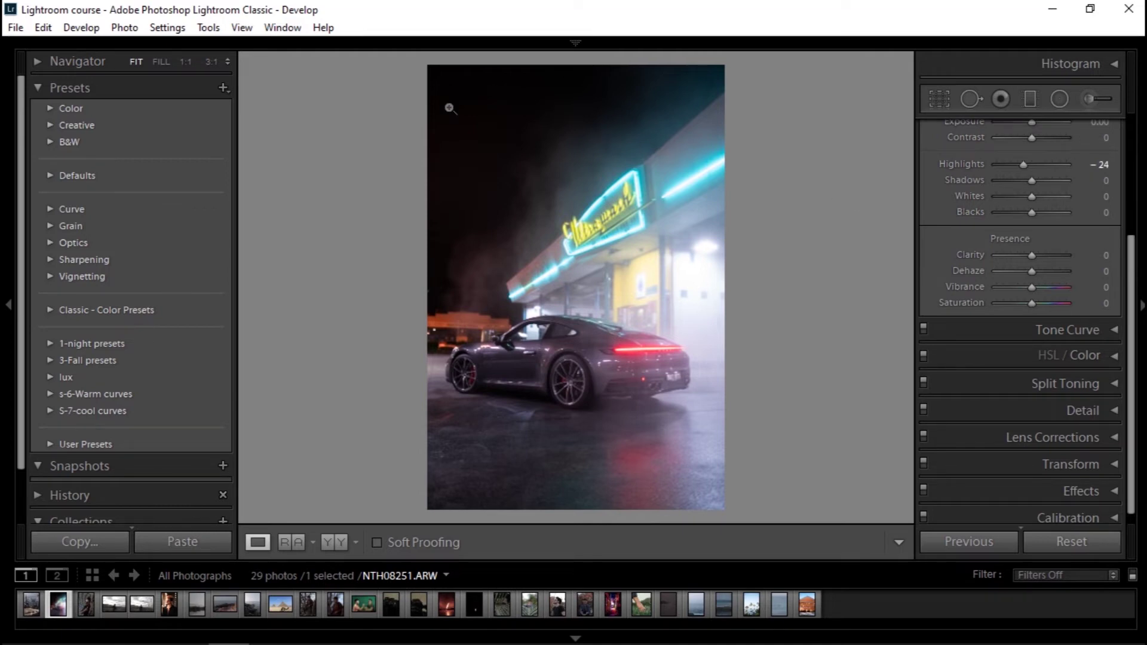
pyautogui.moveTo(1032, 212); pyautogui.dragTo(1058, 213)
pyautogui.doubleClick(1052, 213)
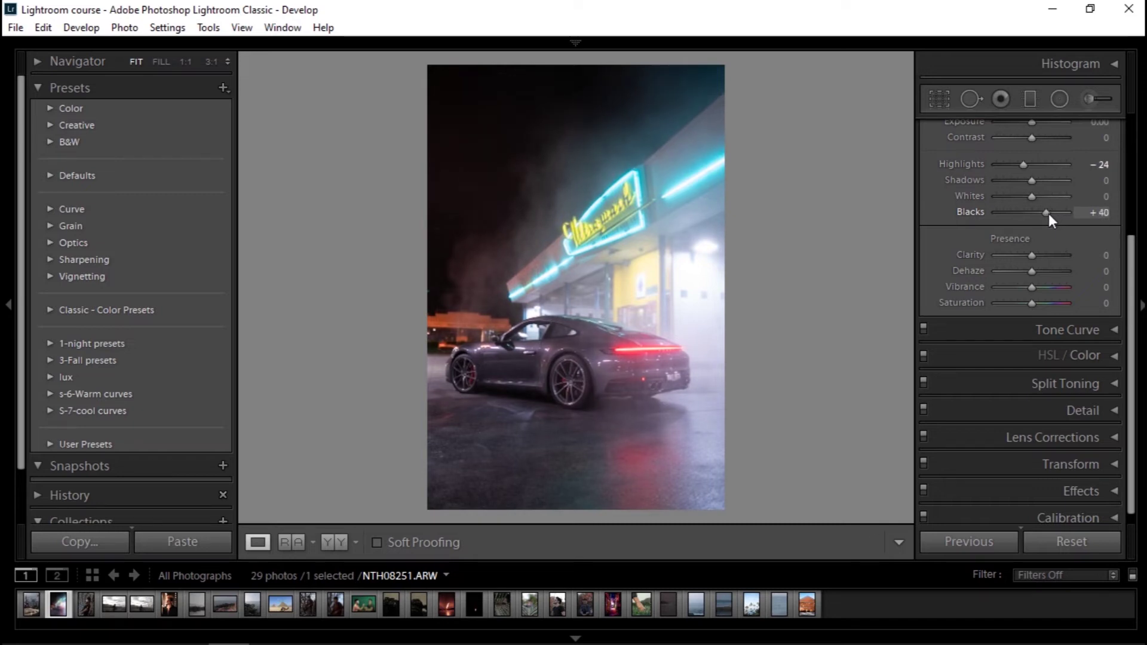
# Reset the car photo's Highlights to 0
pyautogui.scroll(2, 945, 292)
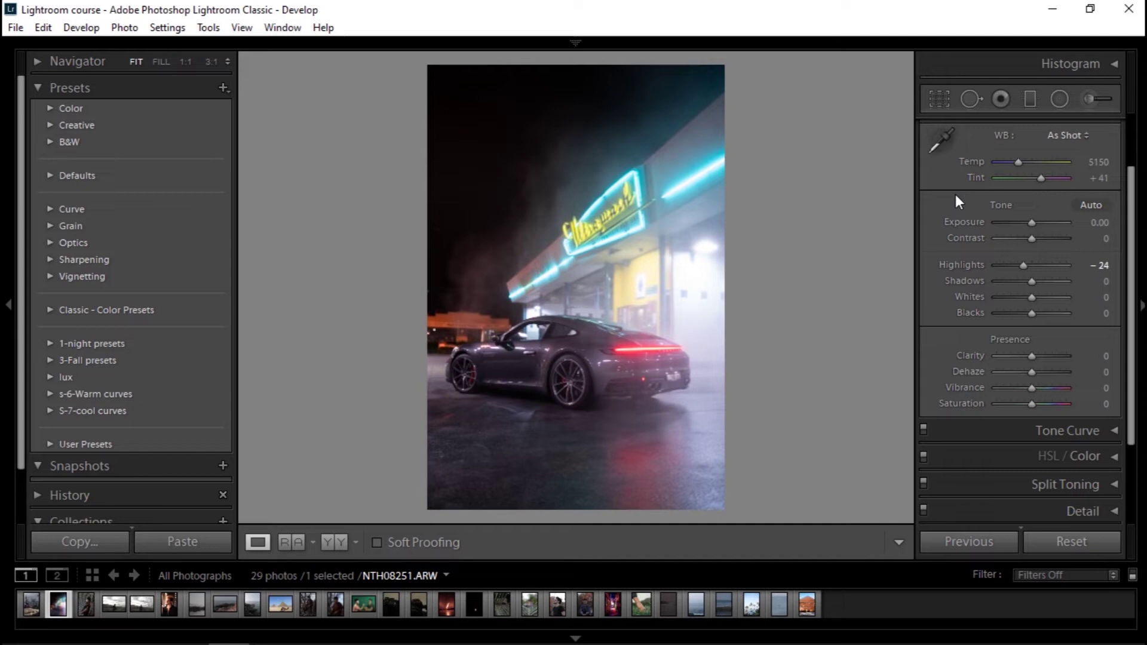
pyautogui.scroll(-2, 1112, 209)
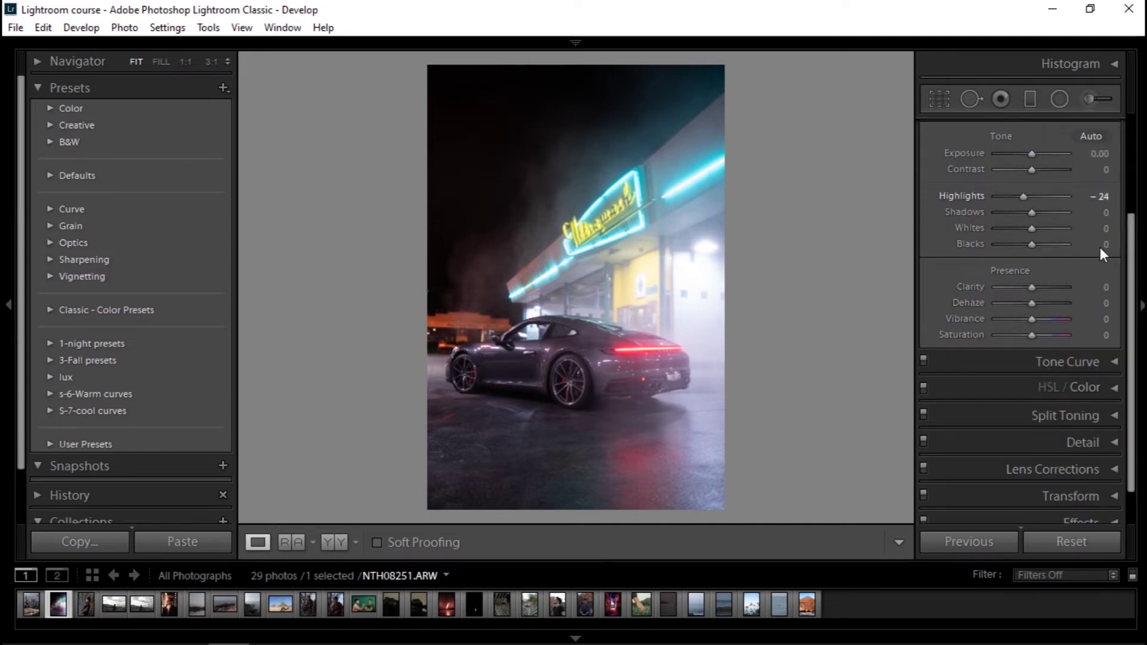
pyautogui.moveTo(1132, 307)
pyautogui.mouseDown()
pyautogui.moveTo(1137, 290)
pyautogui.moveTo(1135, 311)
pyautogui.mouseUp()
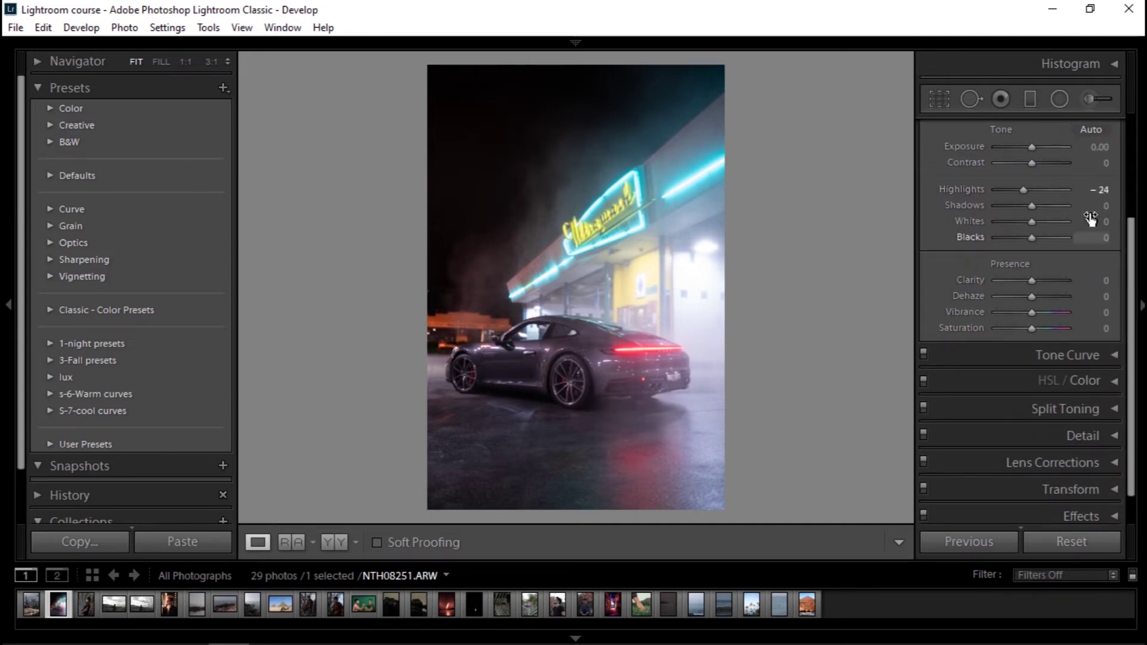
pyautogui.scroll(2, 1084, 209)
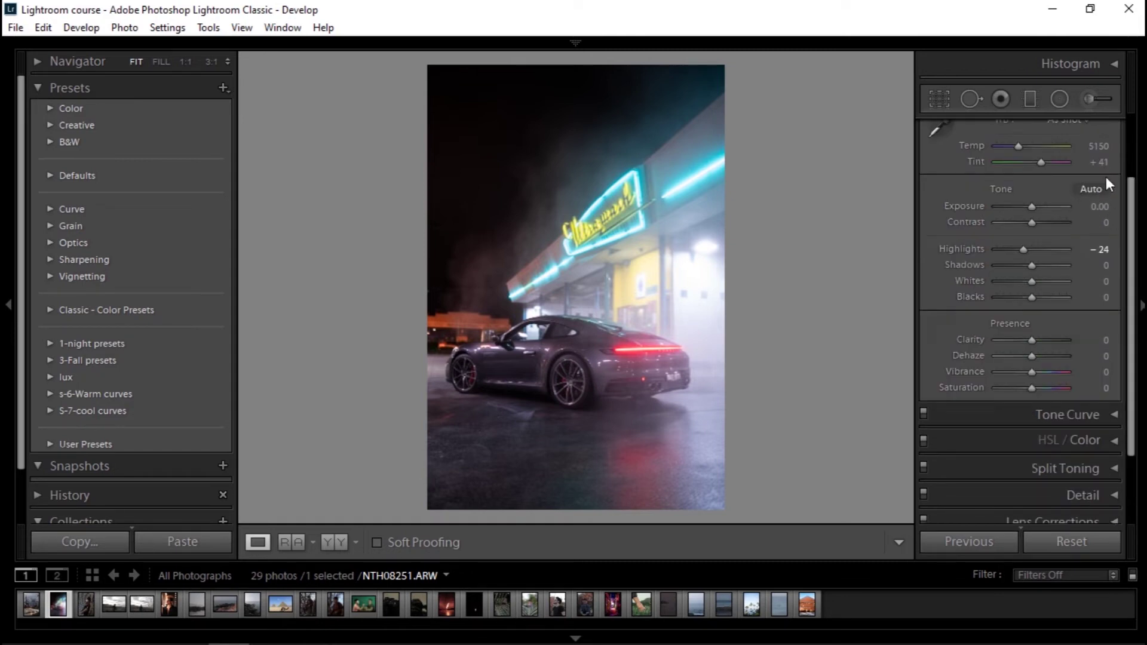
pyautogui.doubleClick(1025, 247)
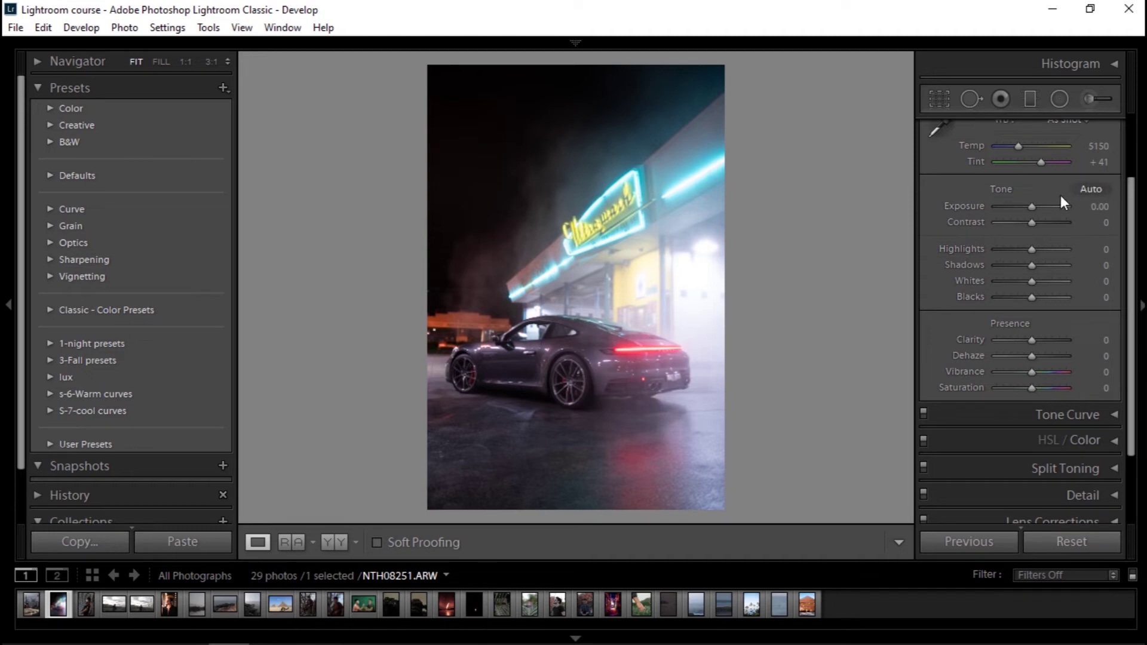
# Switch to the photo IMG_3605.CR2, showing a man seen from behind in front of hills
pyautogui.click(114, 604)
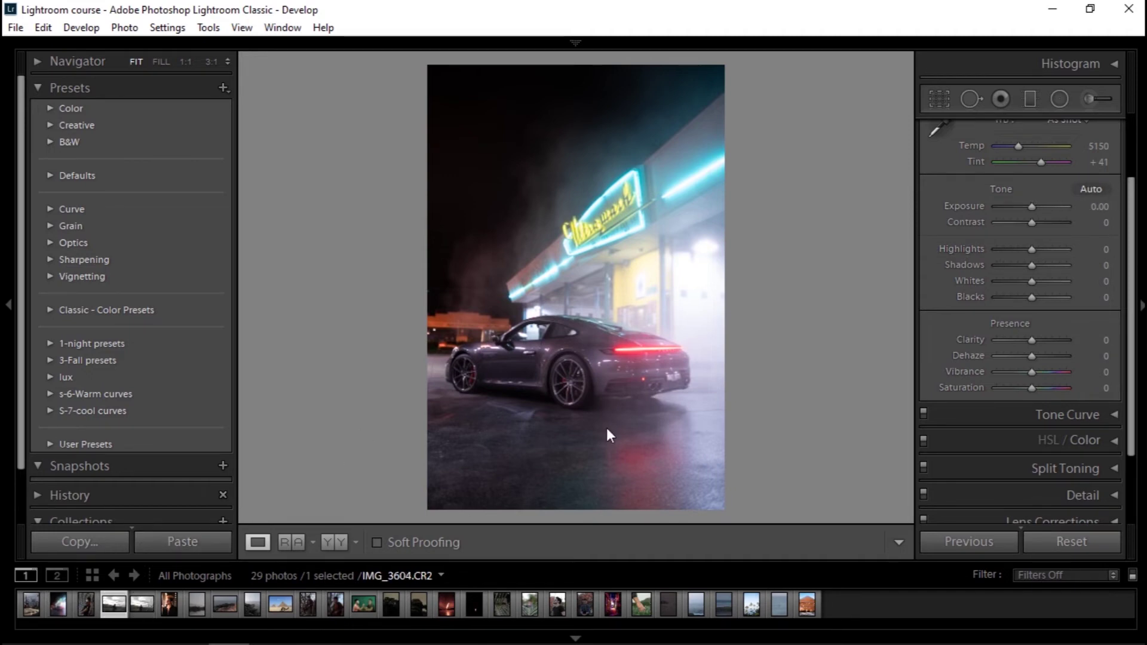
pyautogui.press('Right')
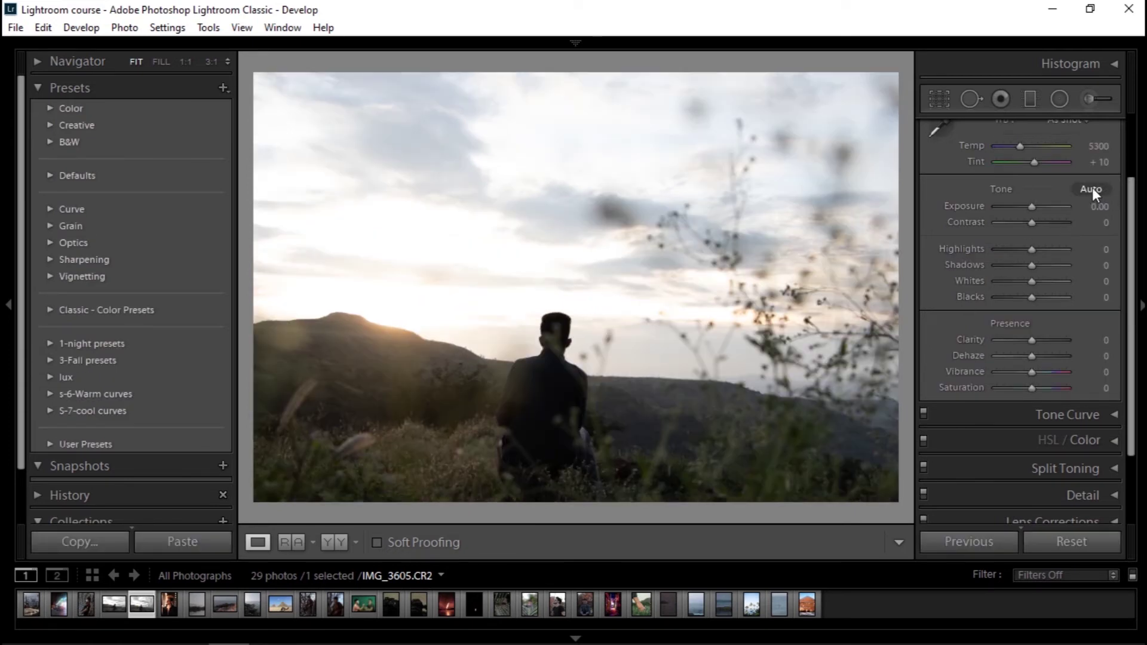
# Apply Auto tone to the photo of the man and compare the result with the original
pyautogui.scroll(-1, 1096, 188)
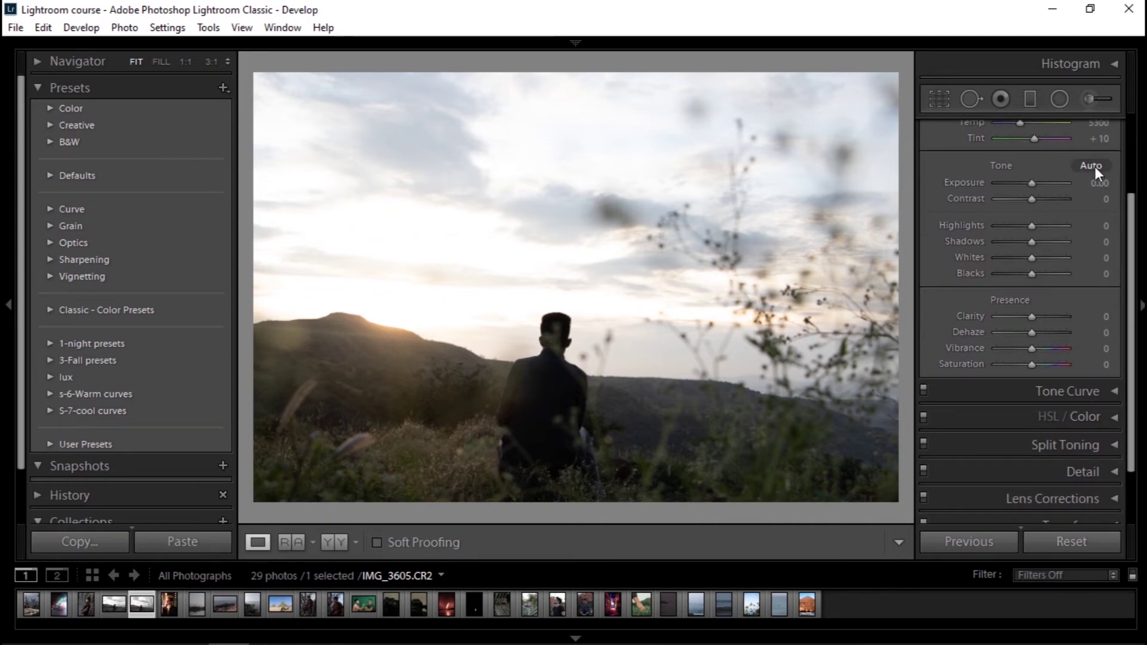
pyautogui.click(1095, 167)
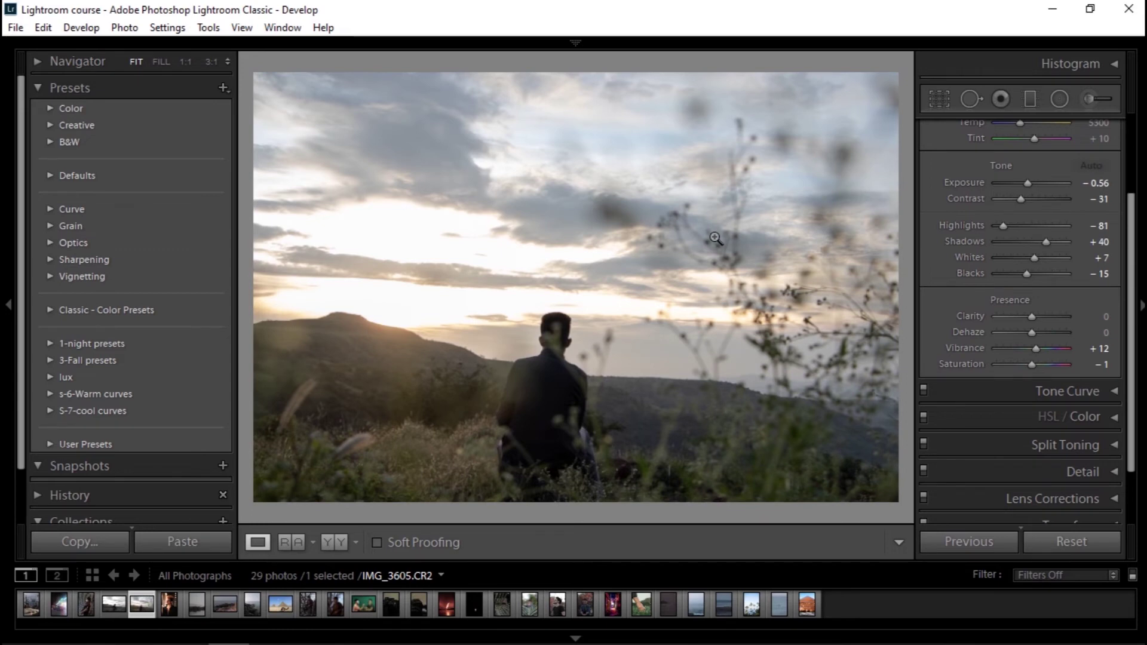
pyautogui.press('\\')
pyautogui.press('\\')
# Try Highlights at -86, Whites at +12 and slightly lower Blacks on the auto-toned photo, and reset all its adjustments
pyautogui.click(1005, 225)
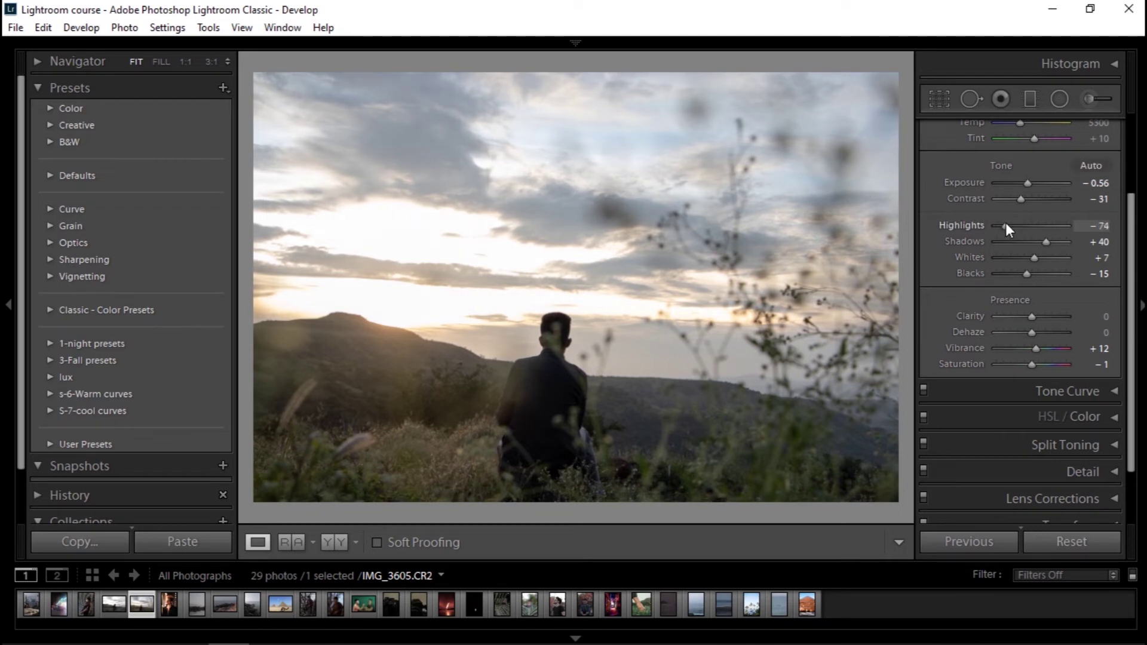
pyautogui.moveTo(1005, 225); pyautogui.dragTo(1001, 226)
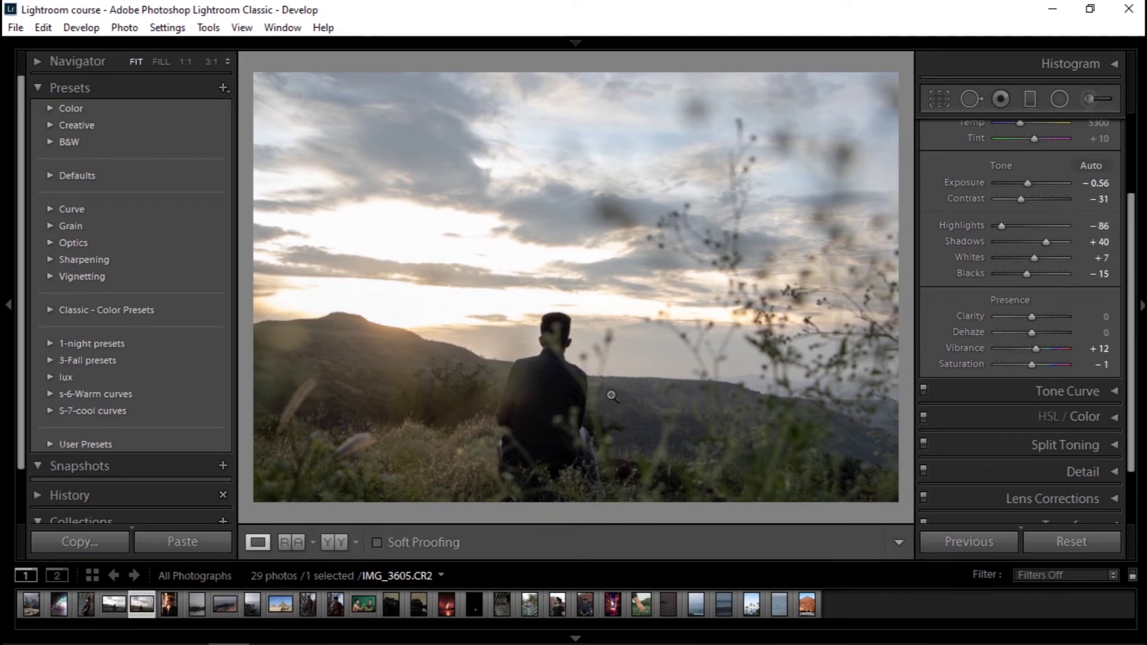
pyautogui.moveTo(1035, 260); pyautogui.dragTo(1037, 259)
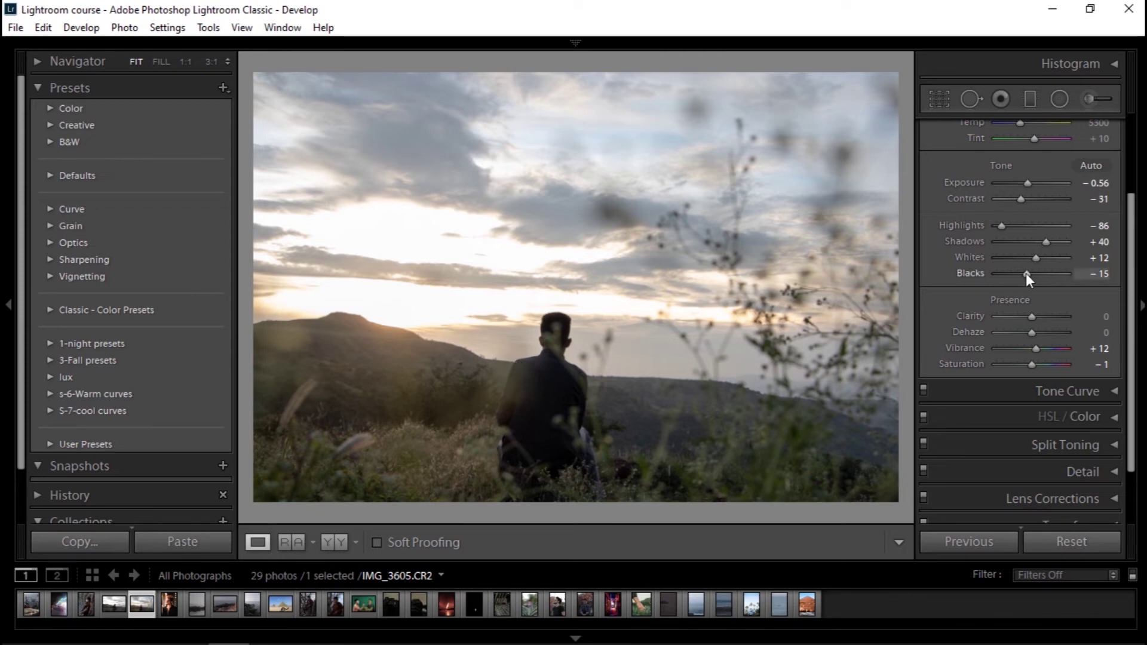
pyautogui.moveTo(1026, 274); pyautogui.dragTo(1023, 275)
pyautogui.scroll(2, 1132, 304)
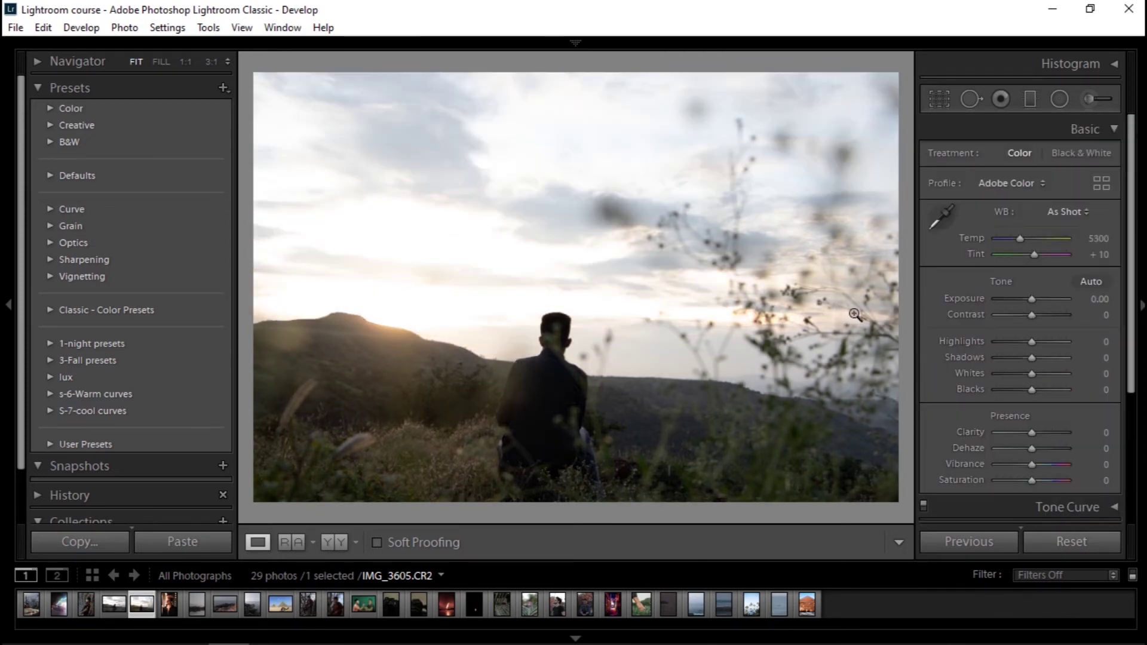
# Set the Highlights to -100 and the Shadows to +21 to recover sky and foreground detail
pyautogui.scroll(-2, 1132, 342)
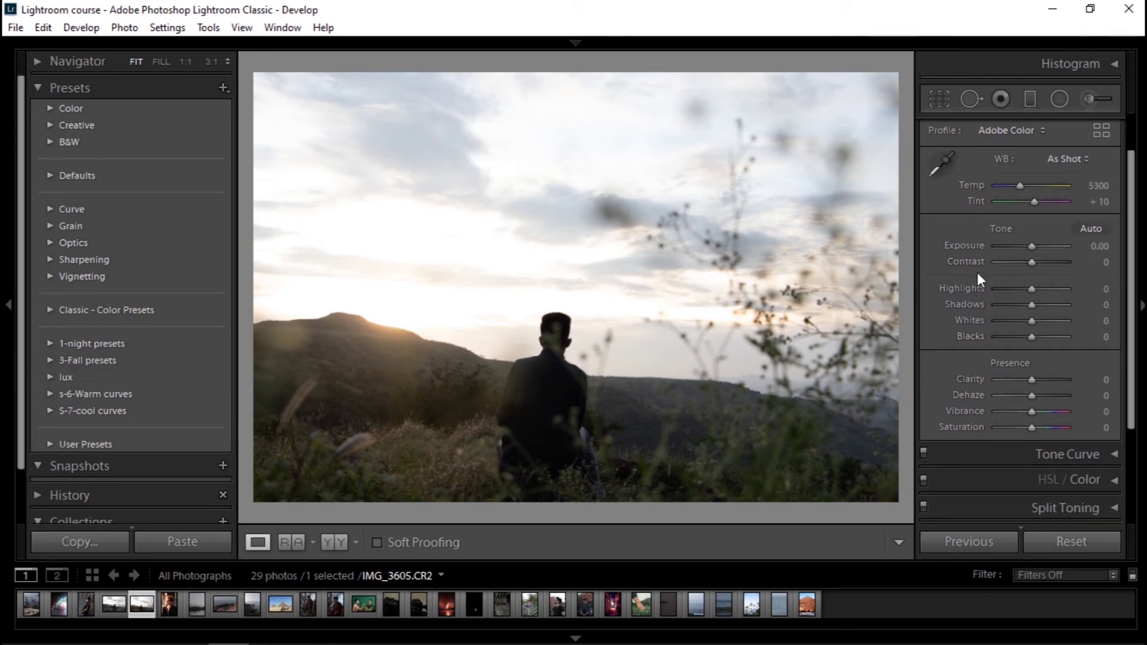
pyautogui.scroll(-1, 1131, 310)
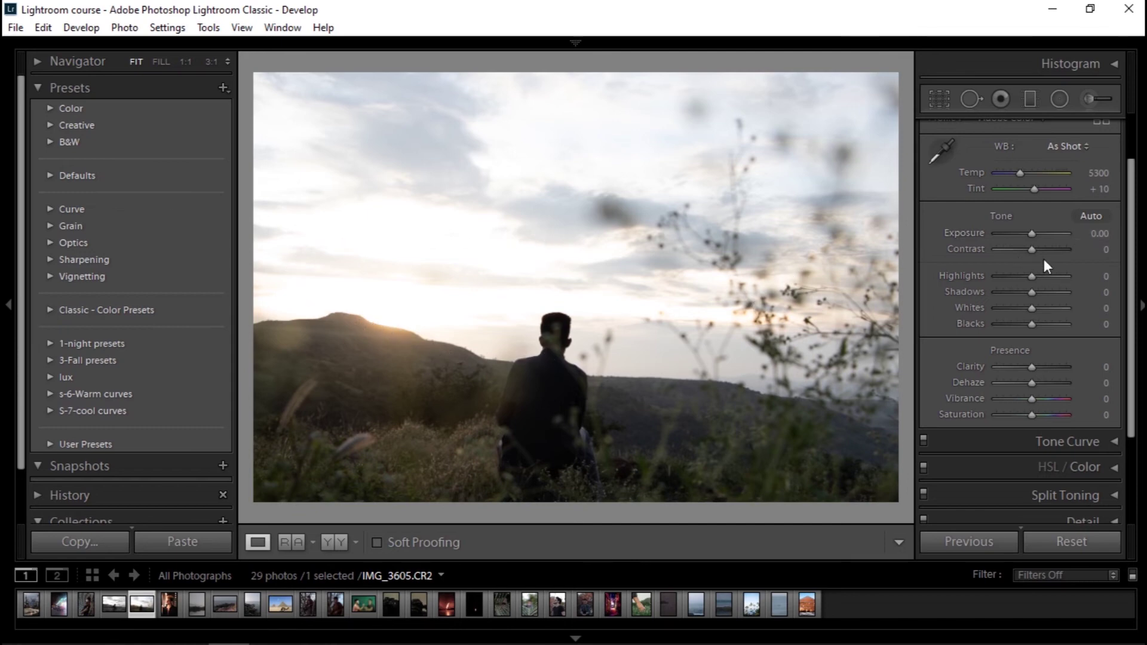
pyautogui.moveTo(1031, 275); pyautogui.dragTo(991, 279)
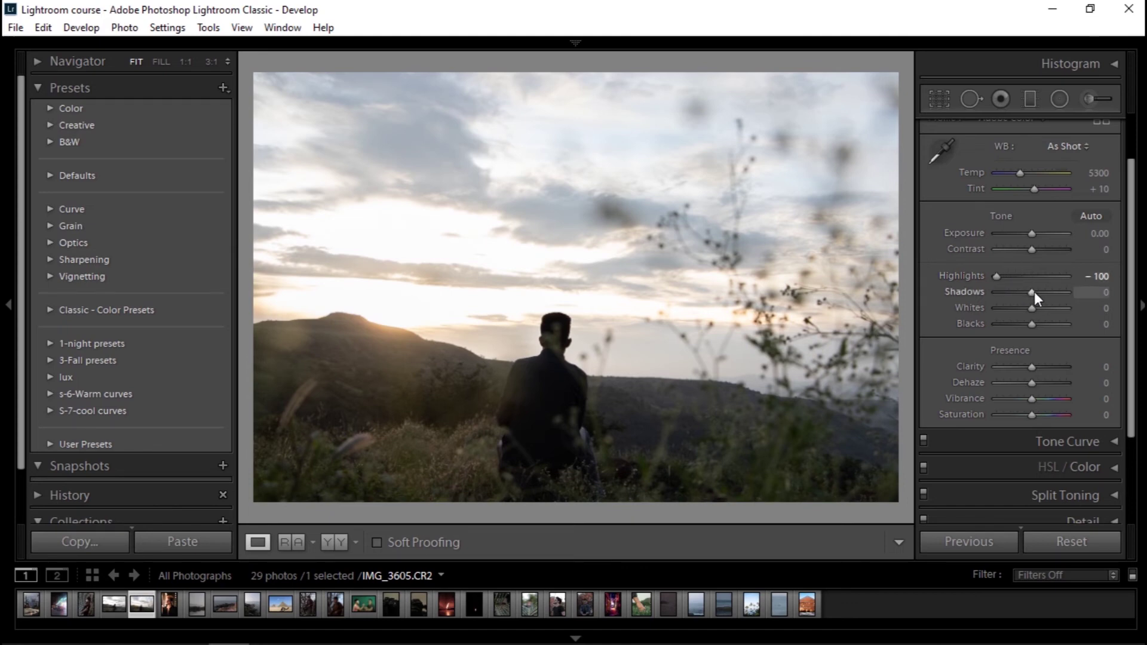
pyautogui.moveTo(1034, 292)
pyautogui.mouseDown()
pyautogui.moveTo(1028, 283)
pyautogui.moveTo(1041, 279)
pyautogui.mouseUp()
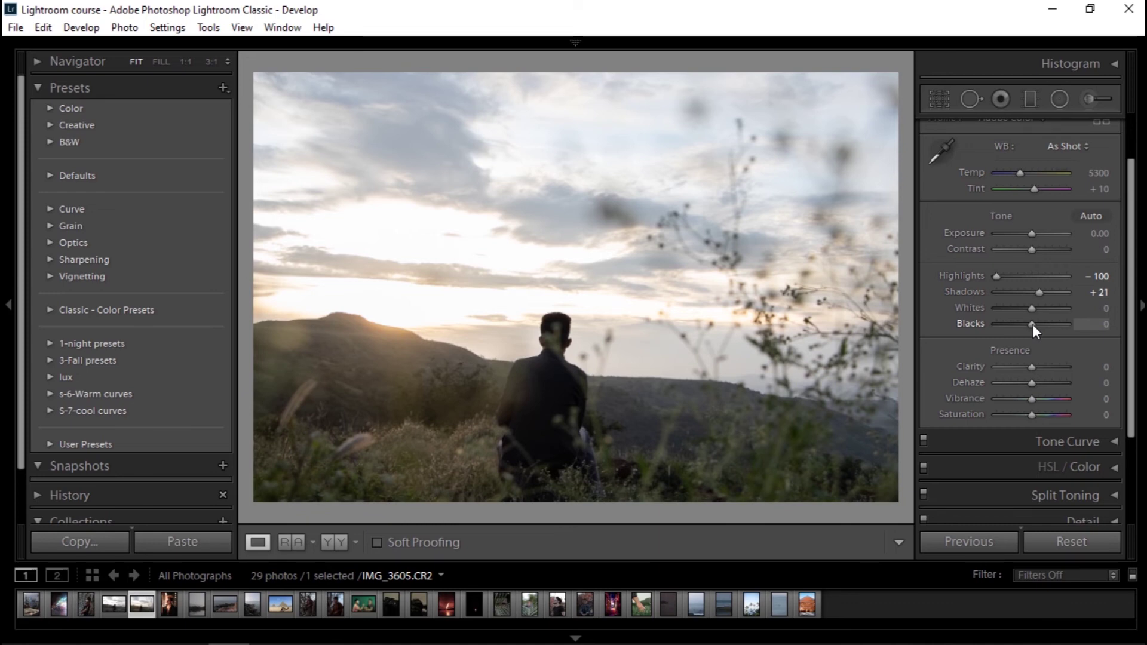
# Set the Blacks to -29 and, after trying +67, -33, -57 and -67, the Whites to -88
pyautogui.moveTo(1032, 325); pyautogui.dragTo(1021, 322)
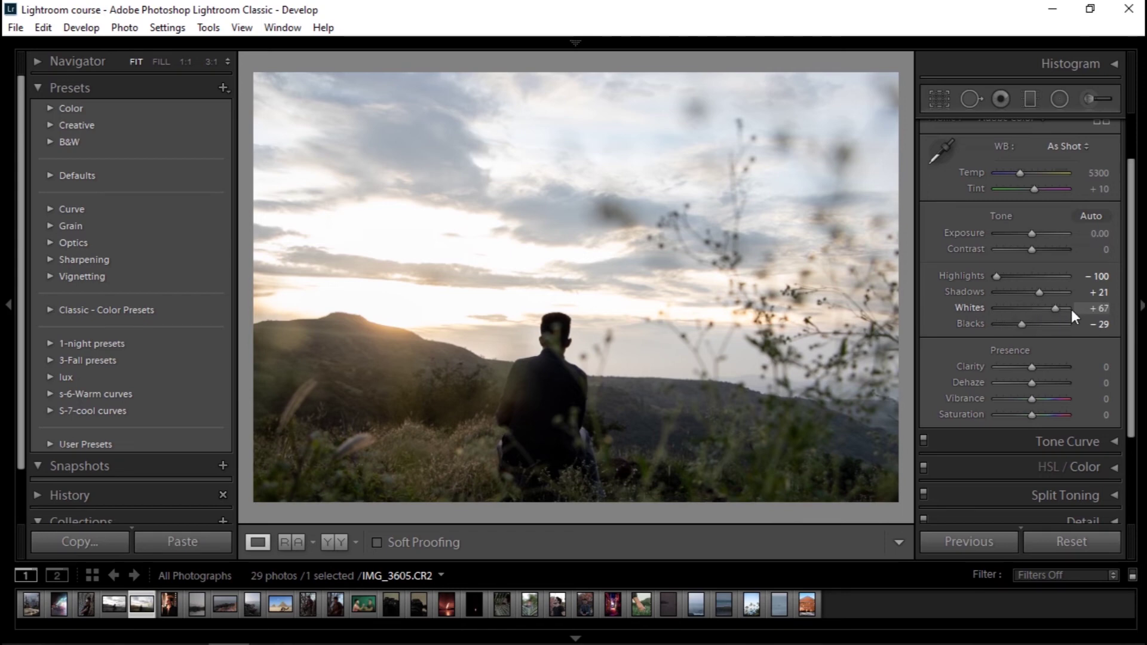
pyautogui.moveTo(1071, 310); pyautogui.dragTo(1020, 313)
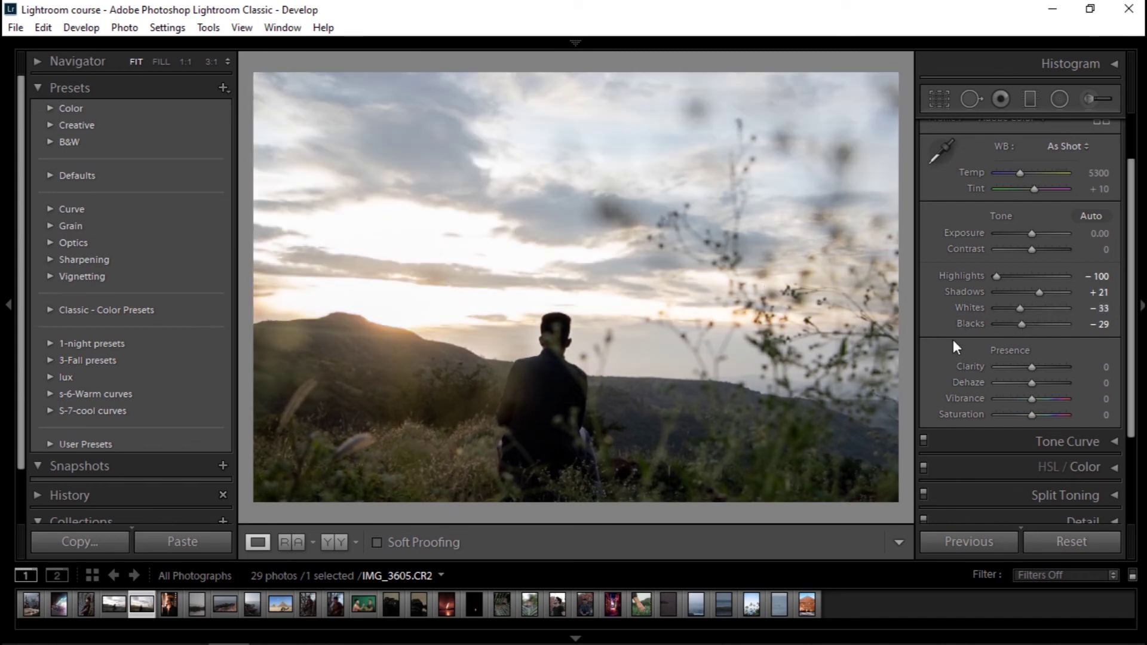
pyautogui.moveTo(1022, 310)
pyautogui.mouseDown()
pyautogui.moveTo(1058, 311)
pyautogui.moveTo(1011, 312)
pyautogui.mouseUp()
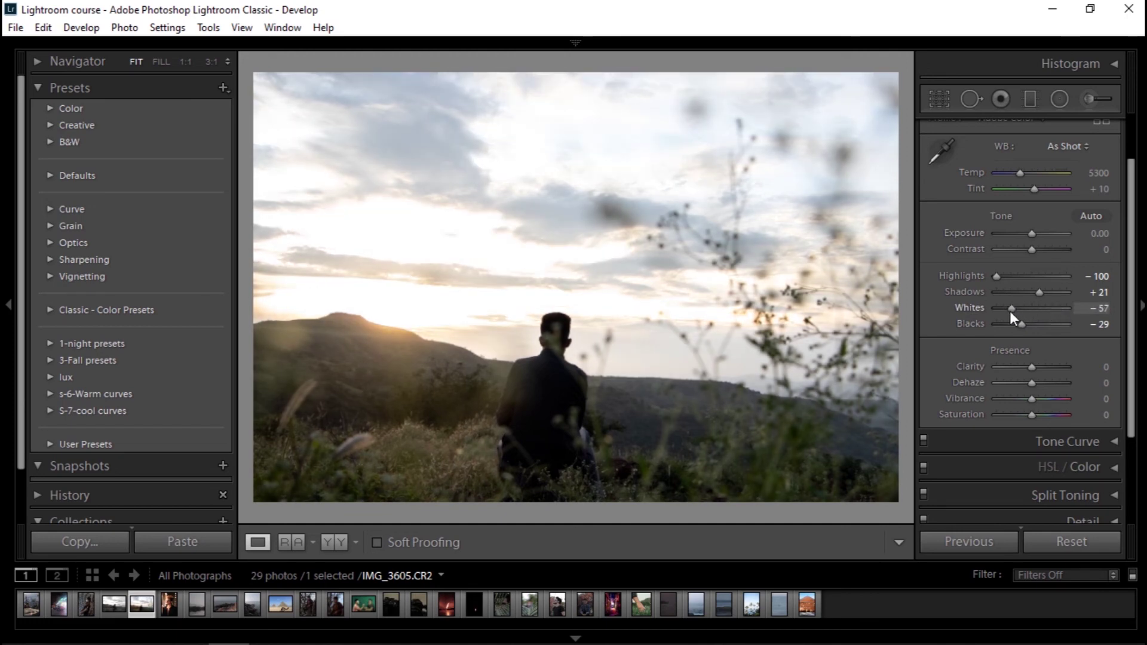
pyautogui.press('Down')
pyautogui.press('Down')
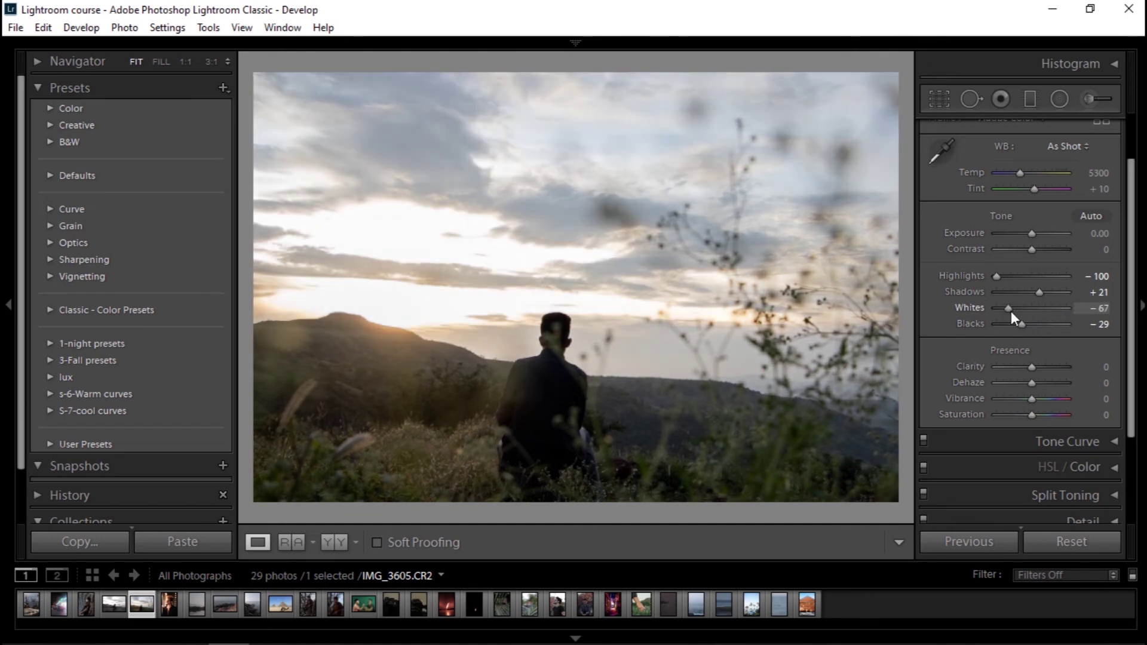
pyautogui.moveTo(1012, 311)
pyautogui.mouseDown()
pyautogui.moveTo(1053, 306)
pyautogui.moveTo(1002, 314)
pyautogui.mouseUp()
# Set the Contrast to +17 and the Exposure to -0.12, and compare the edit with the original photo
pyautogui.moveTo(1032, 249); pyautogui.dragTo(1037, 249)
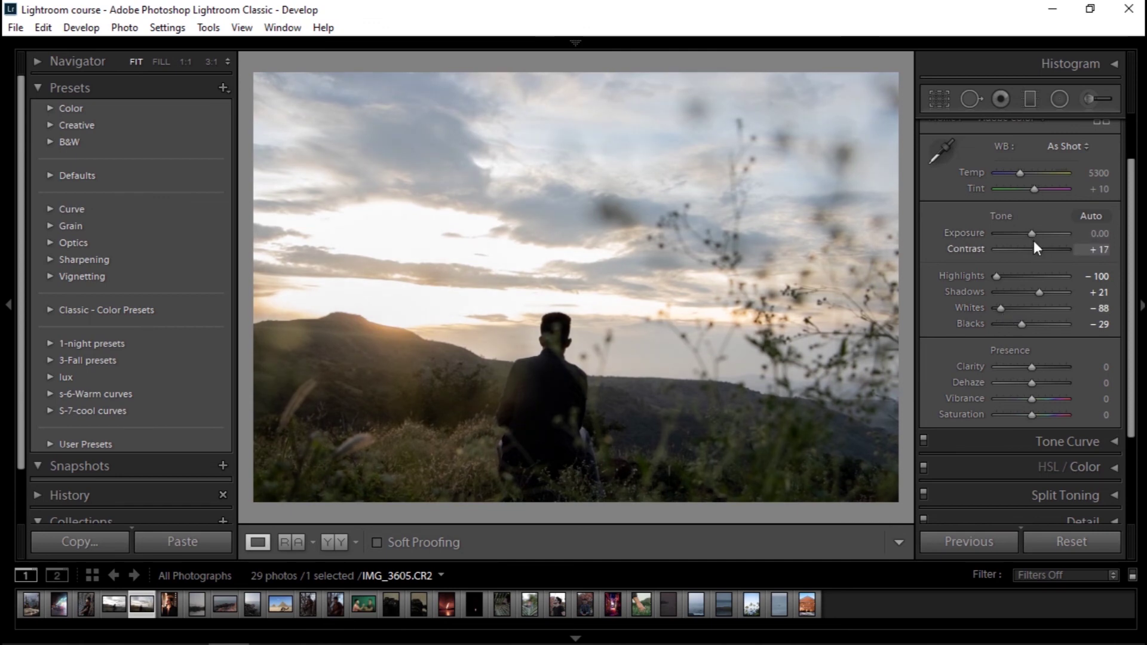
pyautogui.moveTo(1032, 233); pyautogui.dragTo(1031, 235)
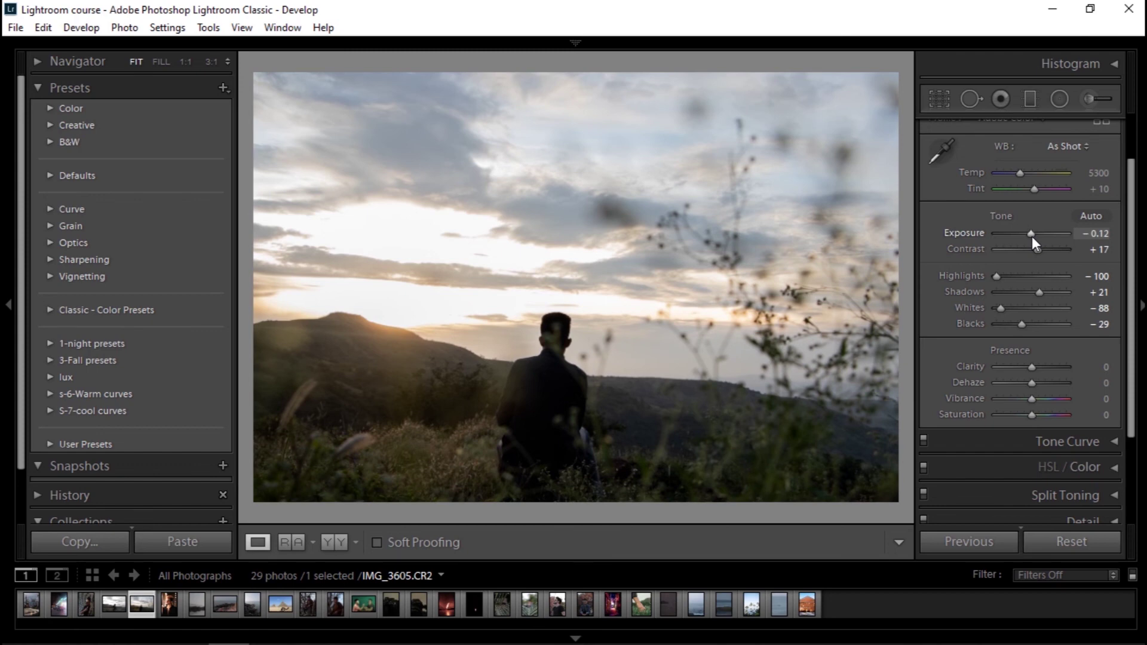
pyautogui.press('\\')
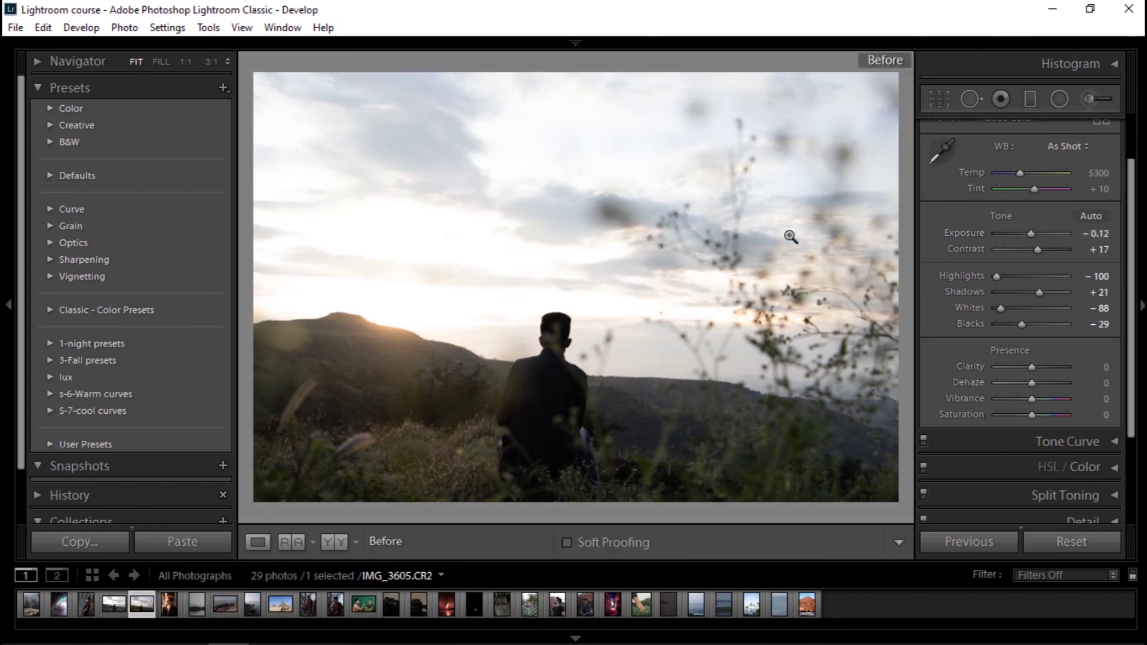
pyautogui.press('\\')
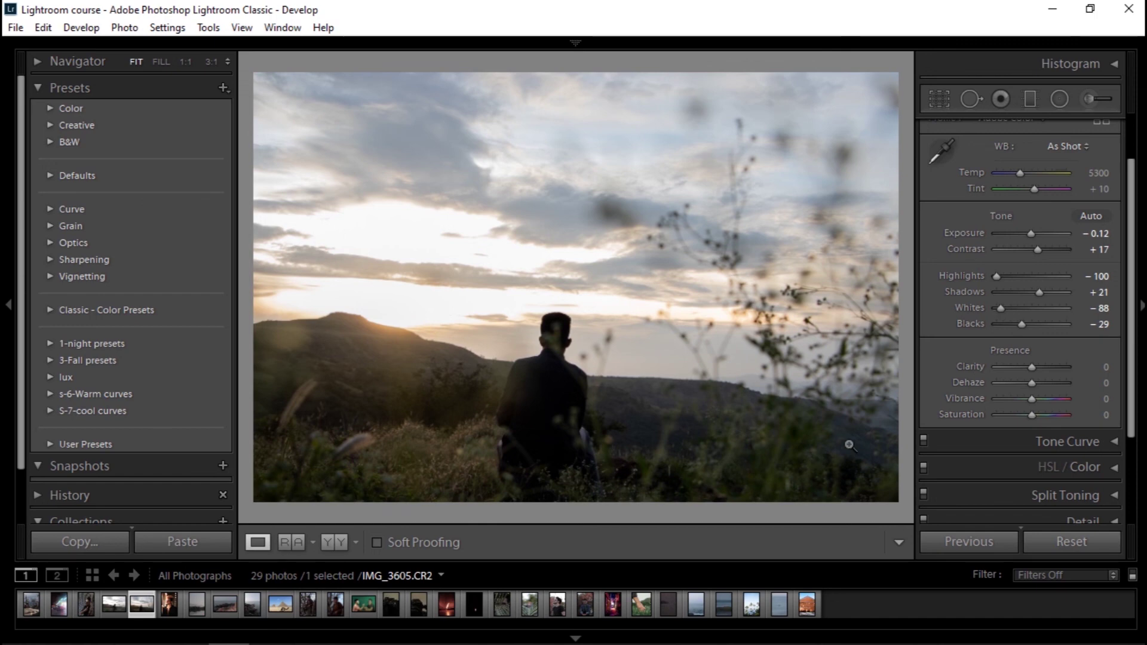
pyautogui.scroll(-2, 1138, 371)
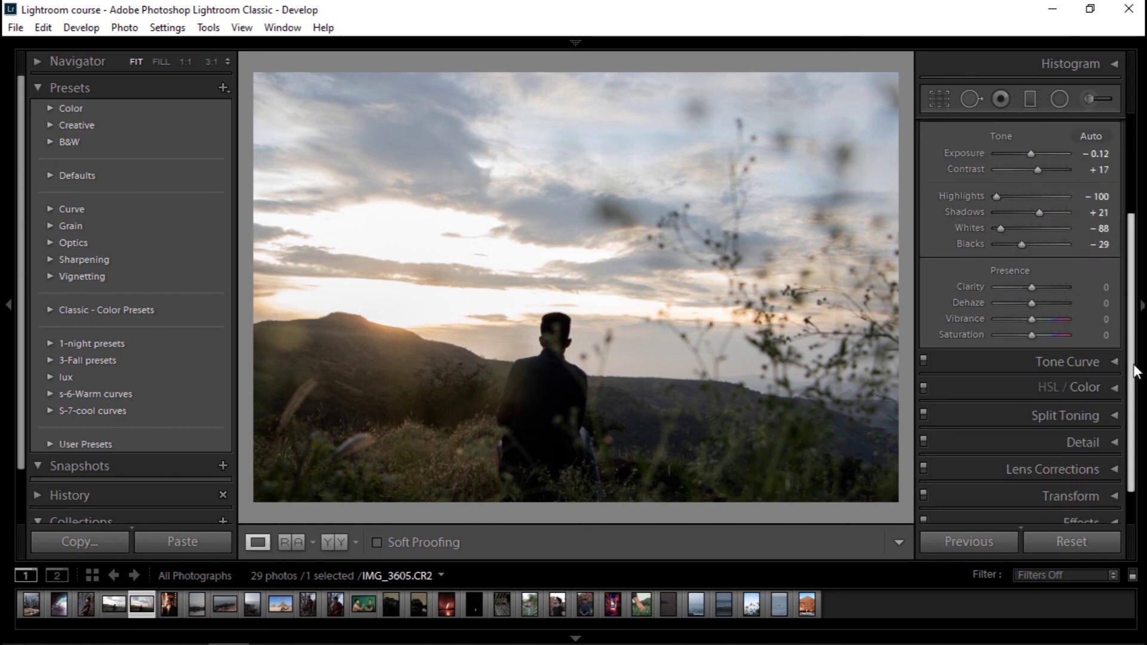
pyautogui.scroll(2, 1136, 352)
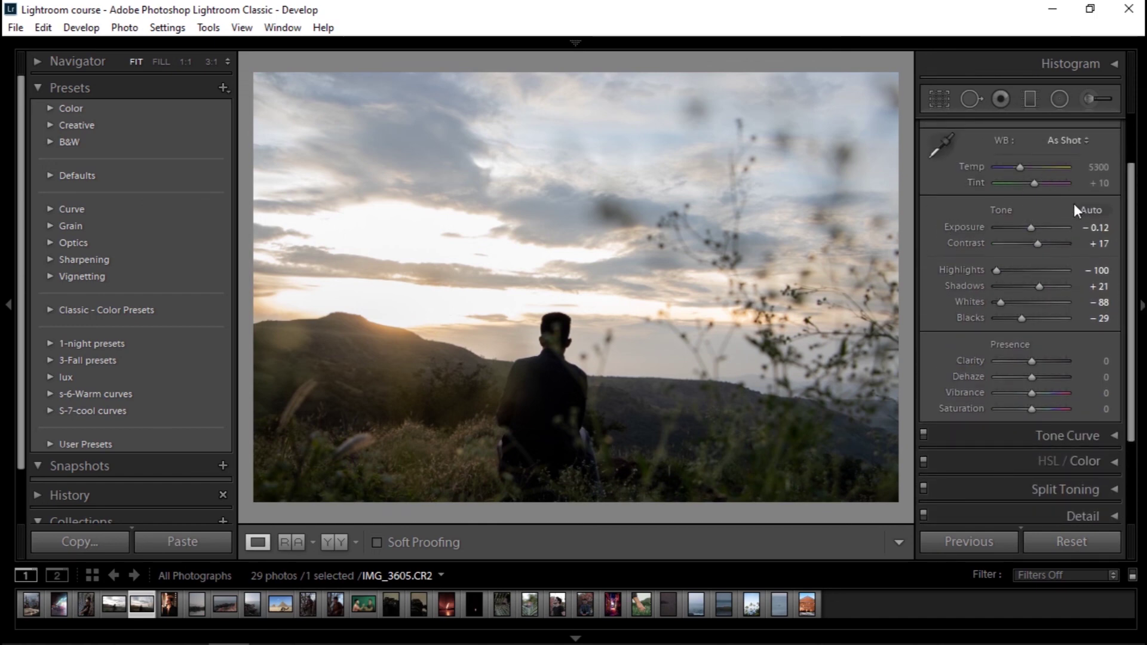
pyautogui.scroll(1, 1129, 234)
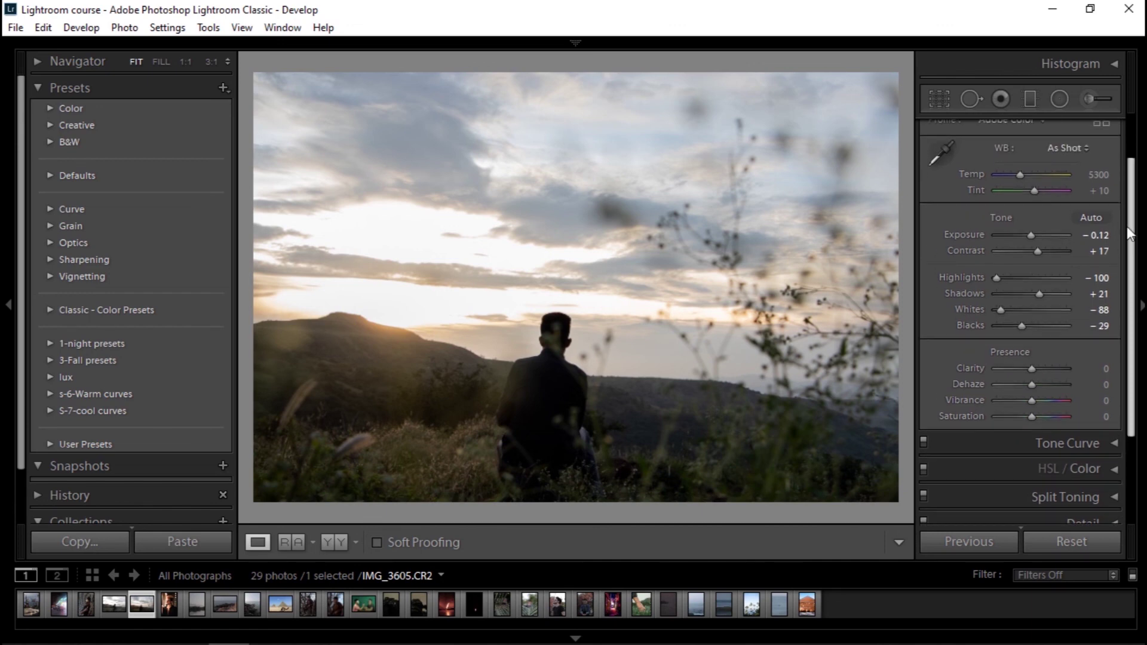
pyautogui.scroll(1, 1129, 233)
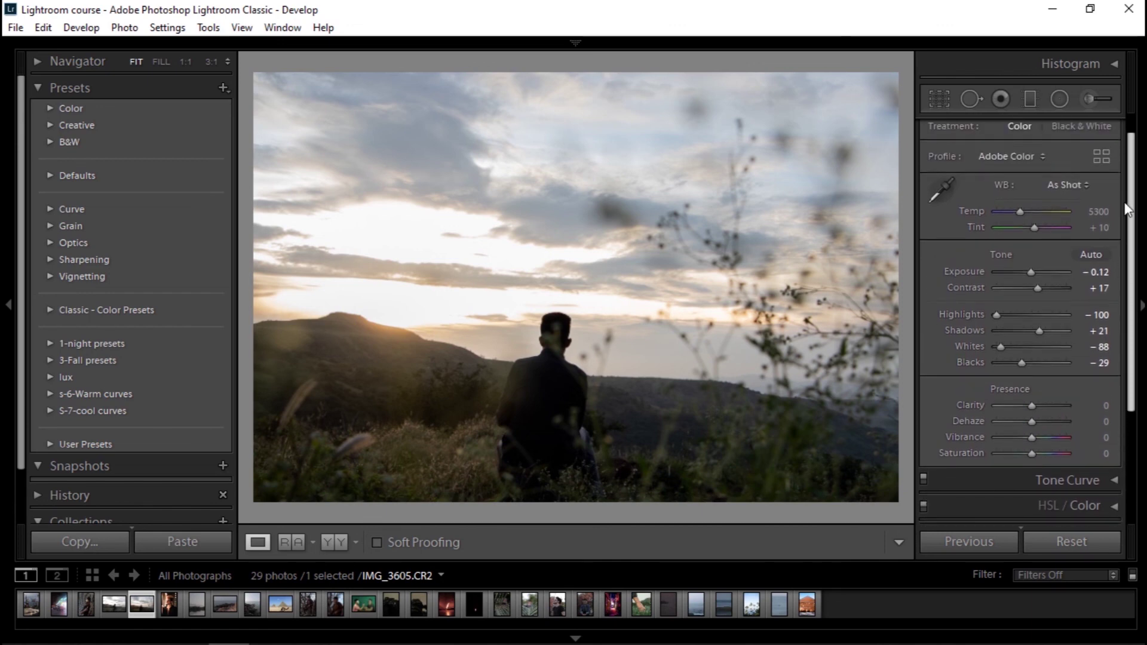
pyautogui.scroll(-1, 1132, 225)
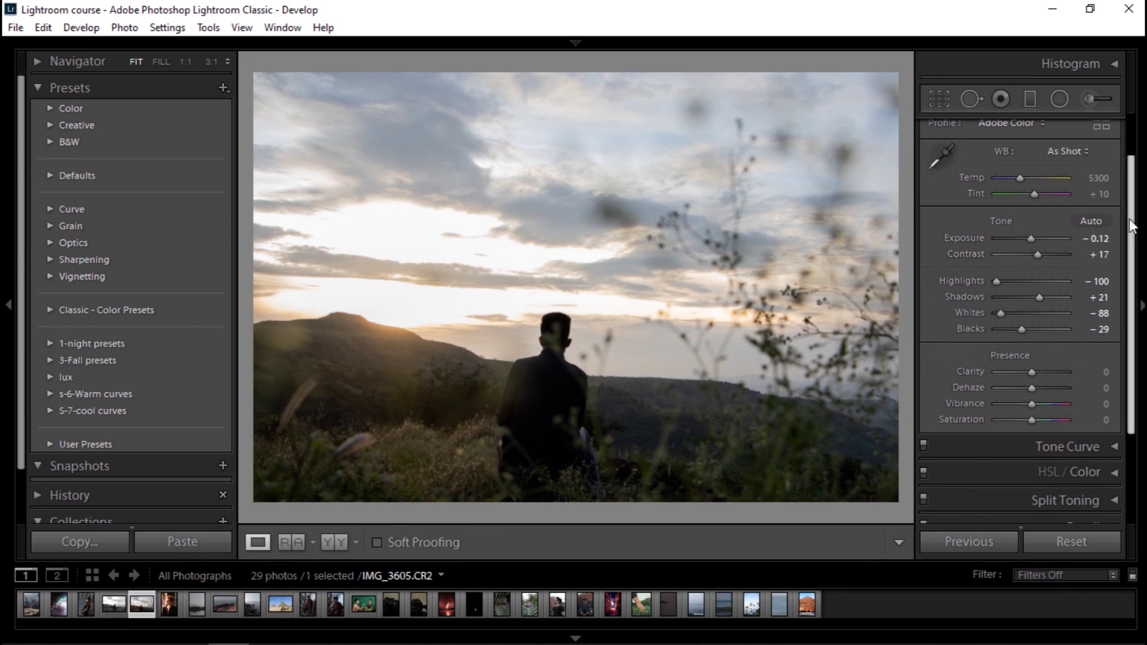
pyautogui.scroll(-1, 1131, 238)
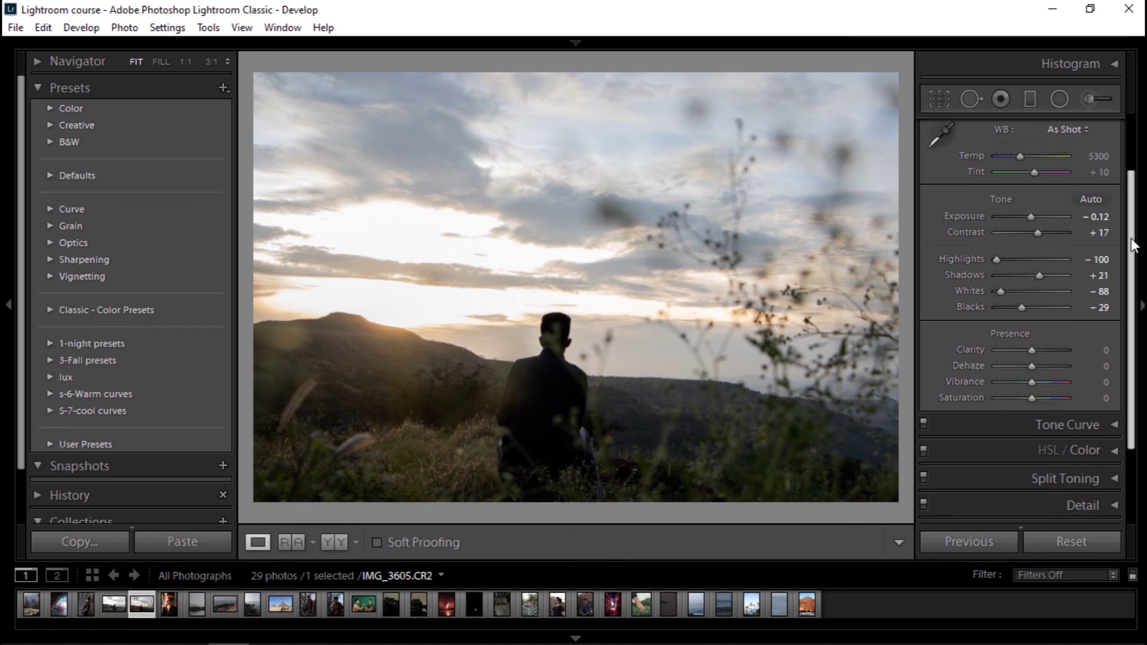
pyautogui.scroll(-2, 1129, 262)
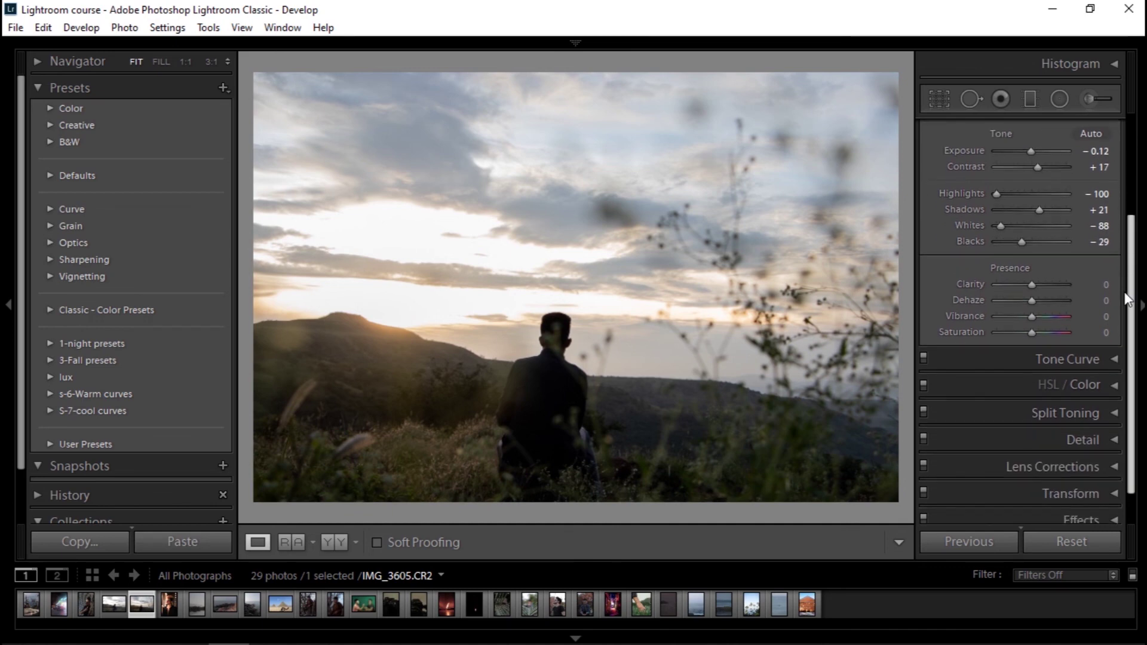
# Collapse the Basic adjustment section
pyautogui.scroll(2, 1127, 298)
pyautogui.click(1115, 130)
pyautogui.click(1115, 129)
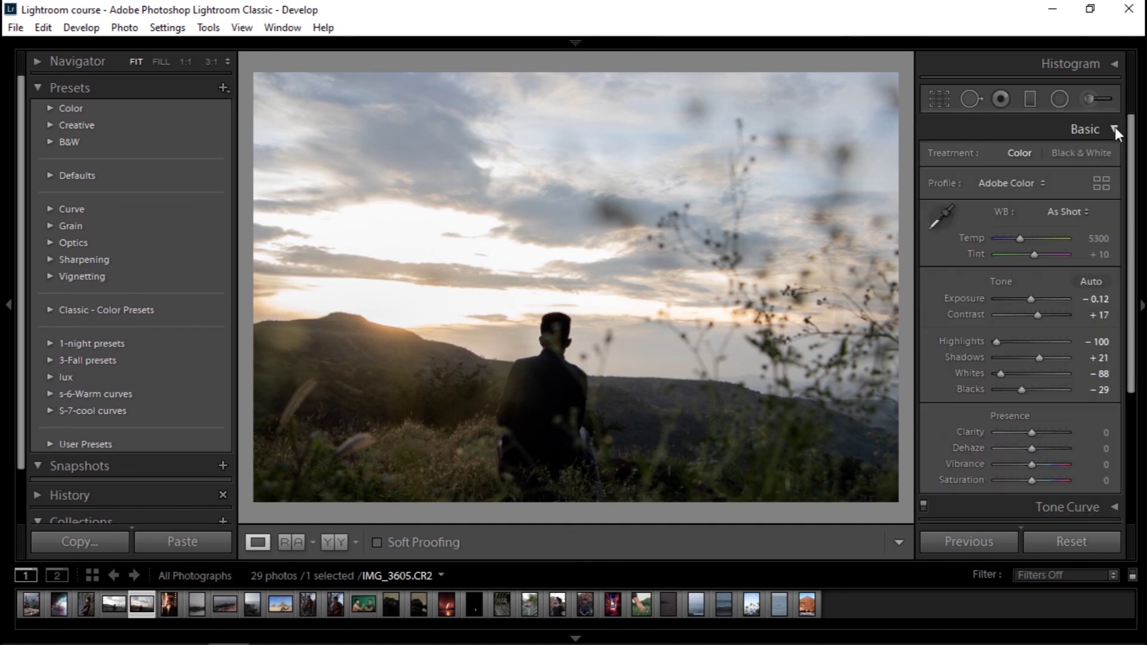
pyautogui.click(1115, 129)
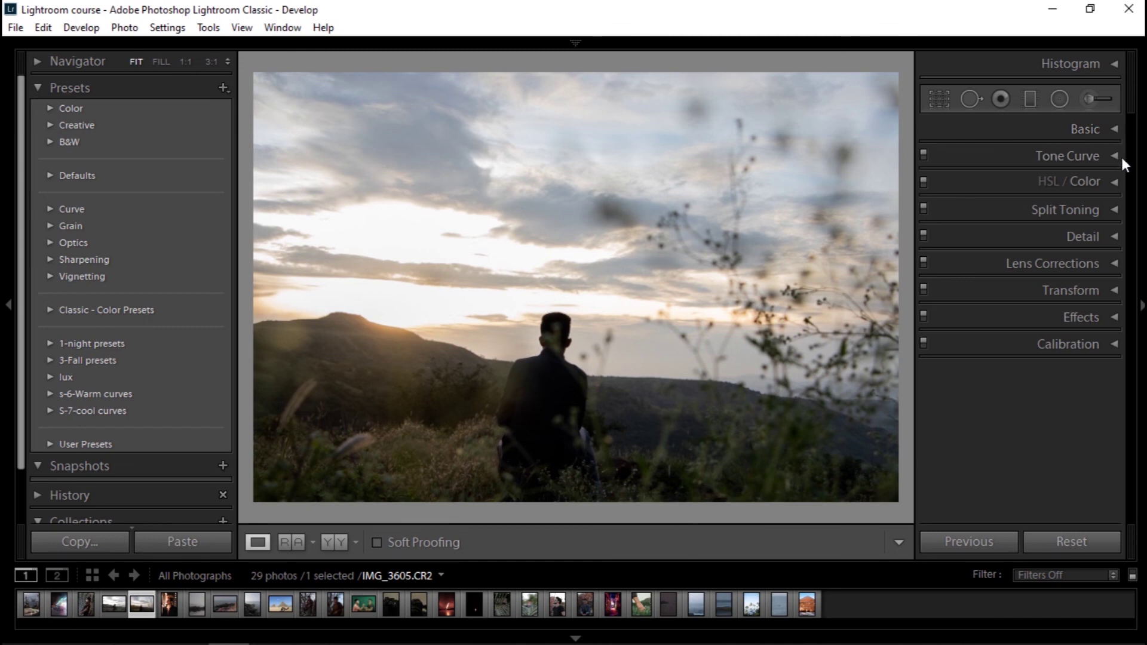
# Expand the Tone Curve and pull the RGB curve slightly below the diagonal with a shadow point at 13.7 / 9.8 % and a highlight point
pyautogui.click(1118, 155)
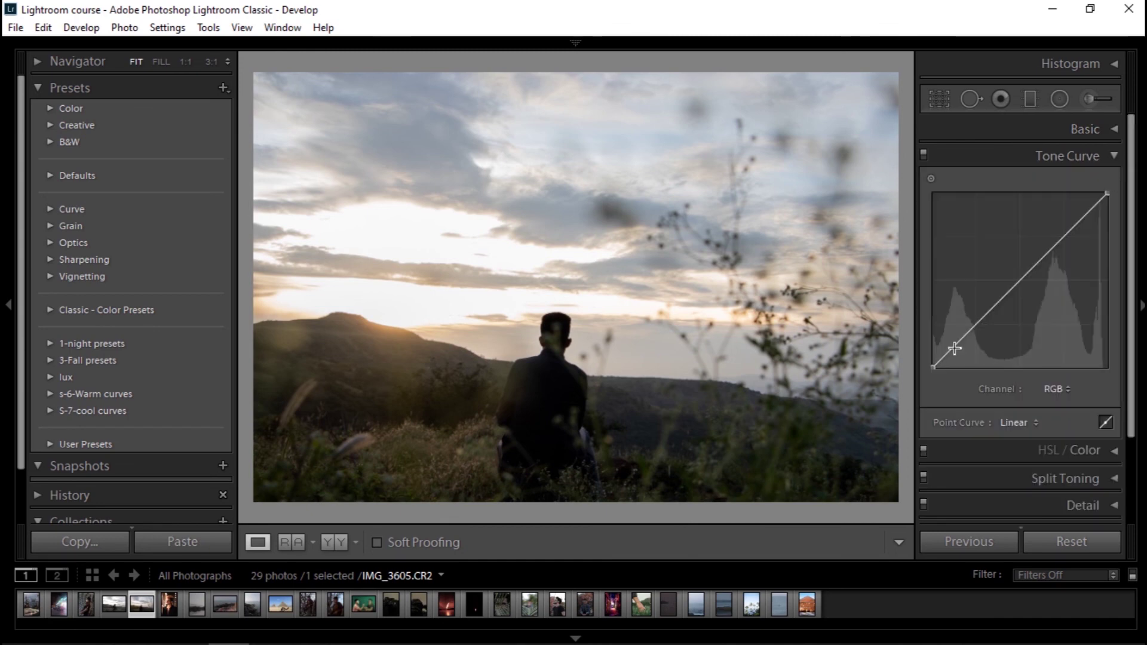
pyautogui.moveTo(954, 348); pyautogui.dragTo(956, 352)
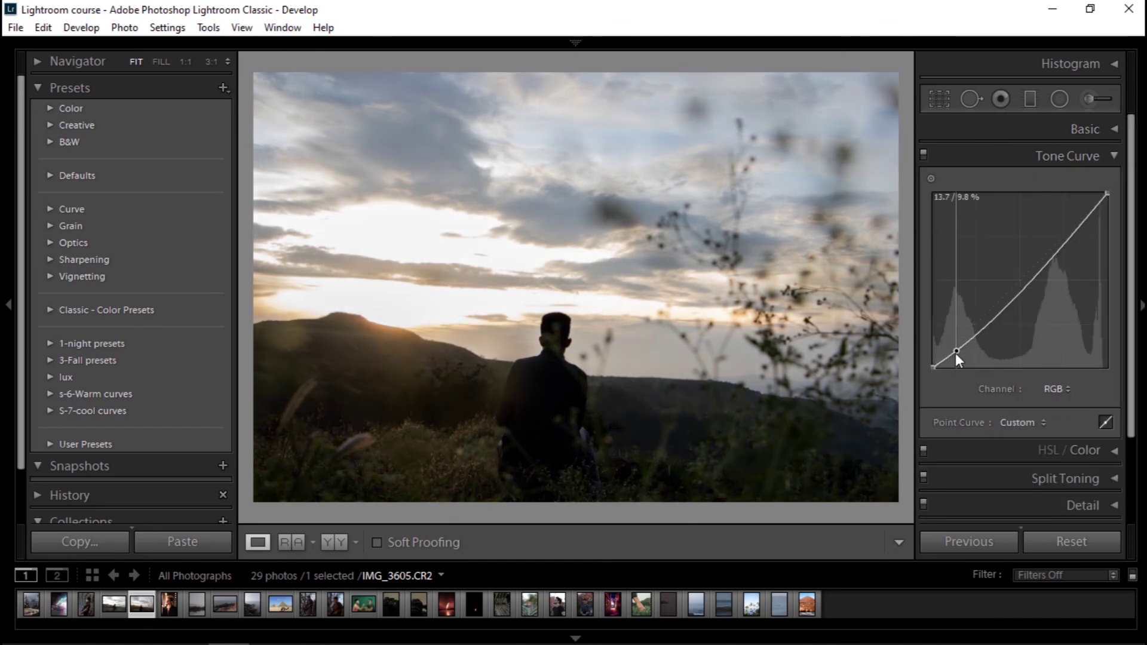
pyautogui.moveTo(1063, 248)
pyautogui.mouseDown()
pyautogui.moveTo(1060, 237)
pyautogui.moveTo(1070, 248)
pyautogui.mouseUp()
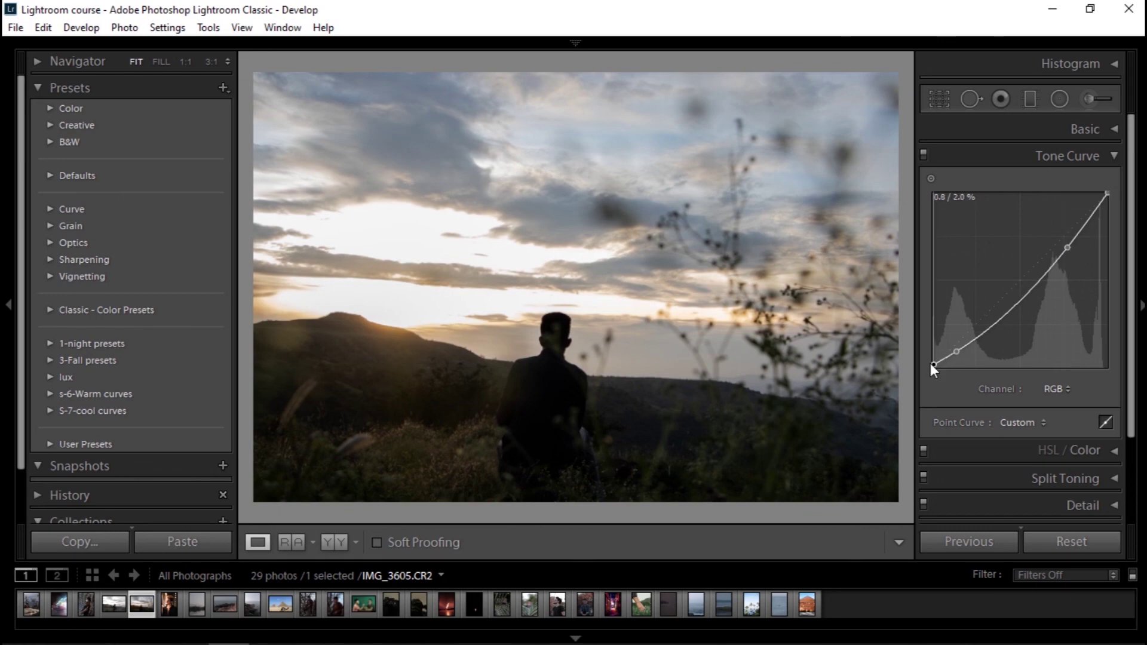